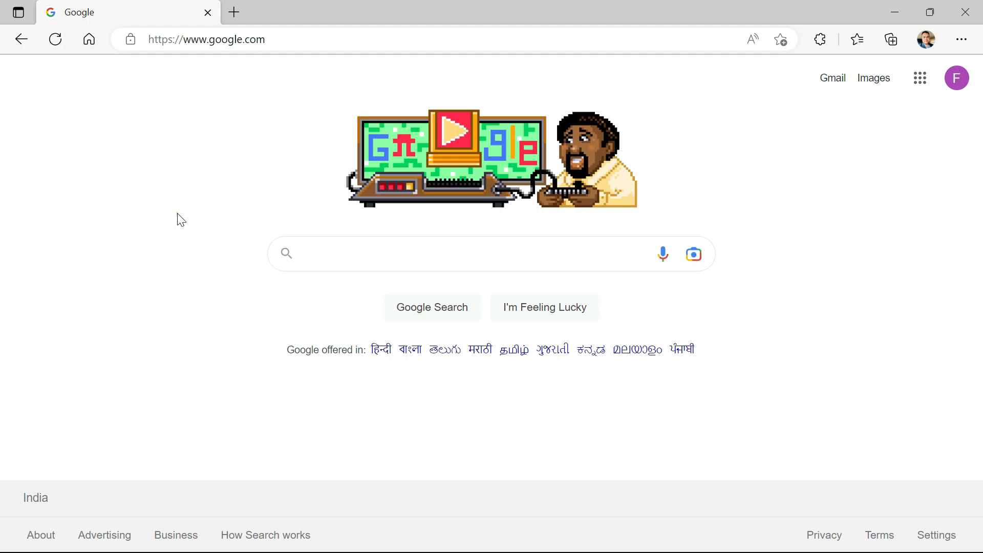
# Switch to the web browser and search Google for "world time now".
pyautogui.click(178, 214)
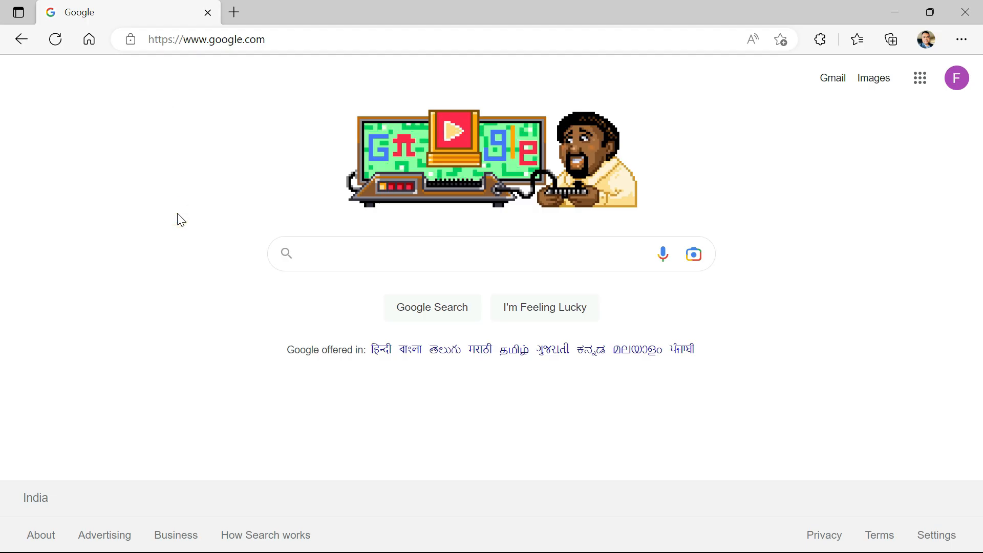
pyautogui.click(310, 248)
pyautogui.write('wor')
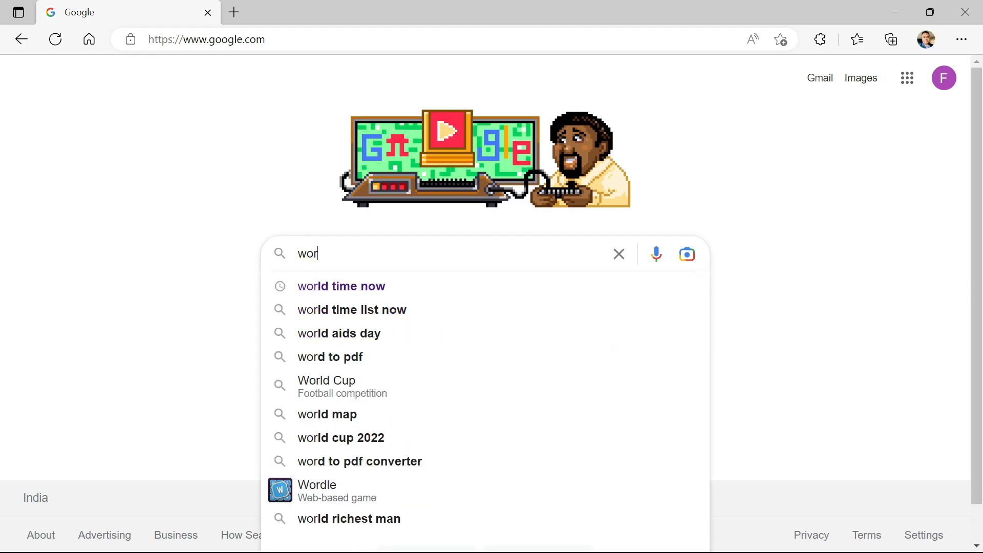
pyautogui.write('ld time')
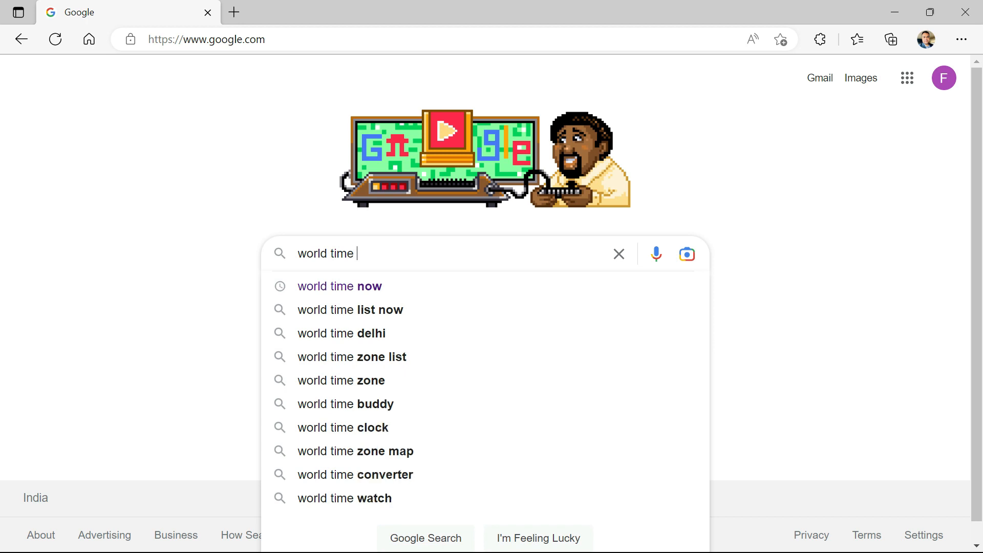
pyautogui.press('Down')
pyautogui.press('Return')
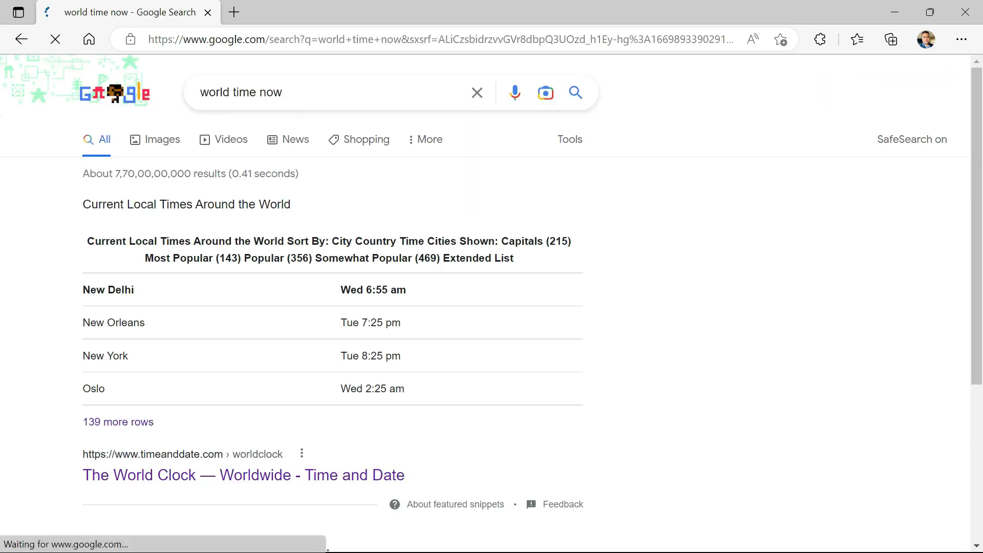
# Open the timeanddate.com search result "The World Clock — Extended List".
pyautogui.scroll(-5, 491, 307)
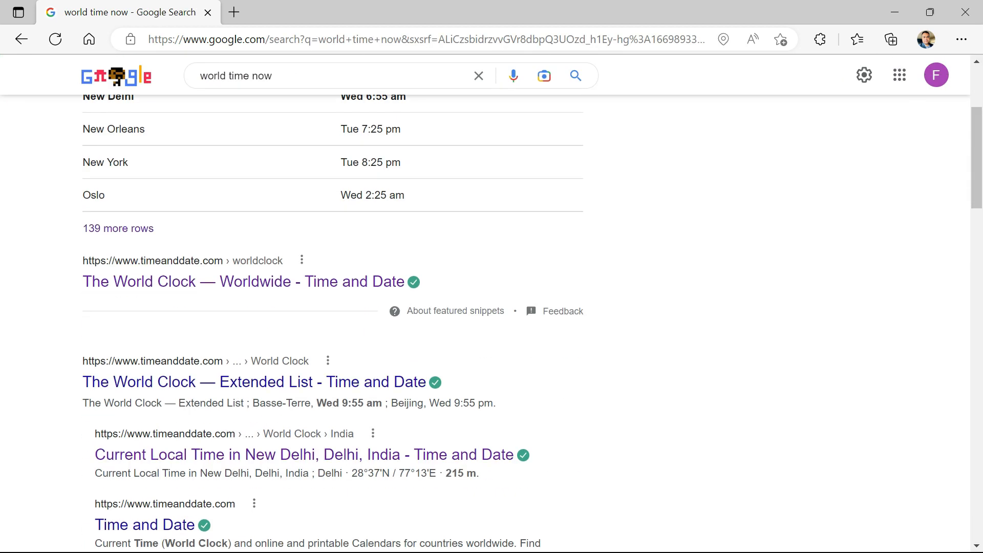
pyautogui.click(123, 297)
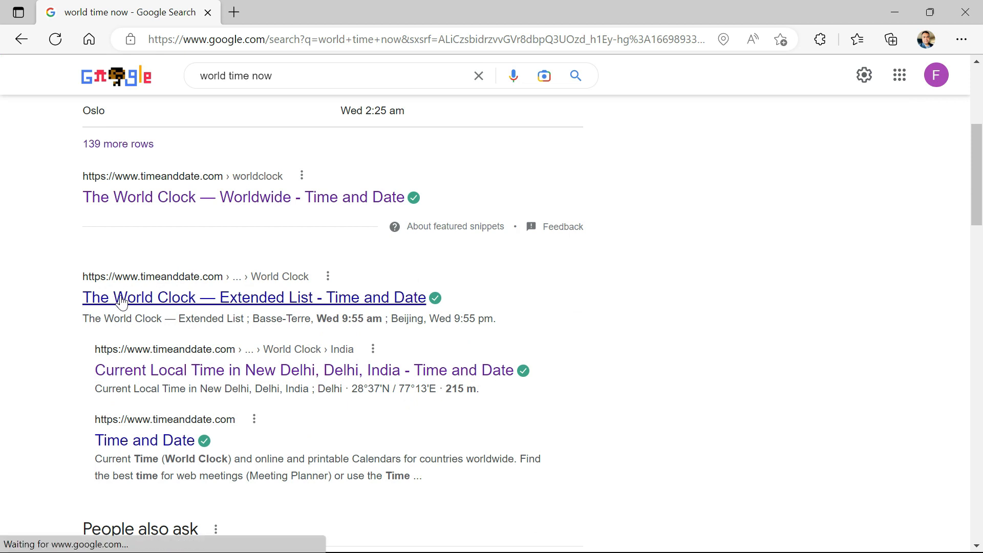
pyautogui.click(323, 298)
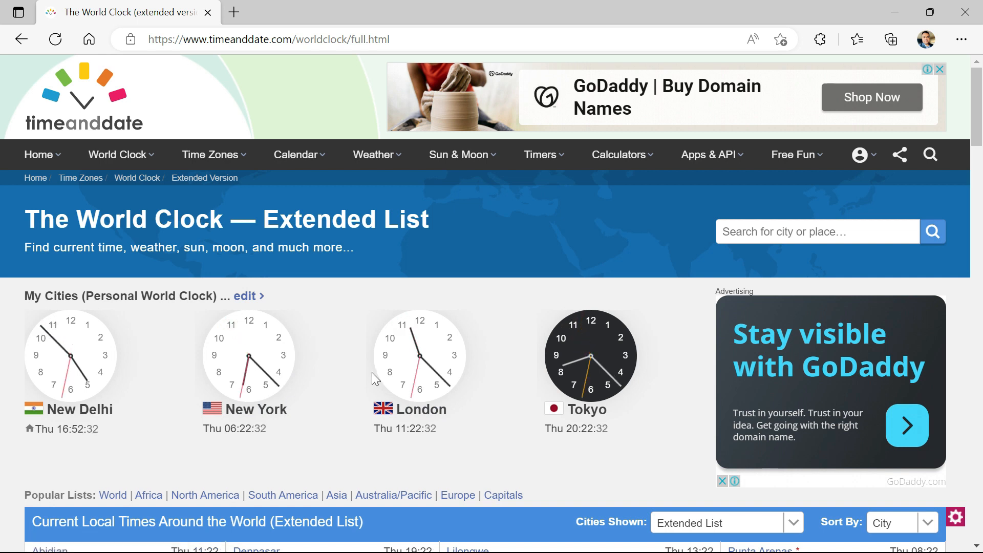
# Examine the table of current local times around the world, covering all its city and time columns.
pyautogui.scroll(-2, 372, 373)
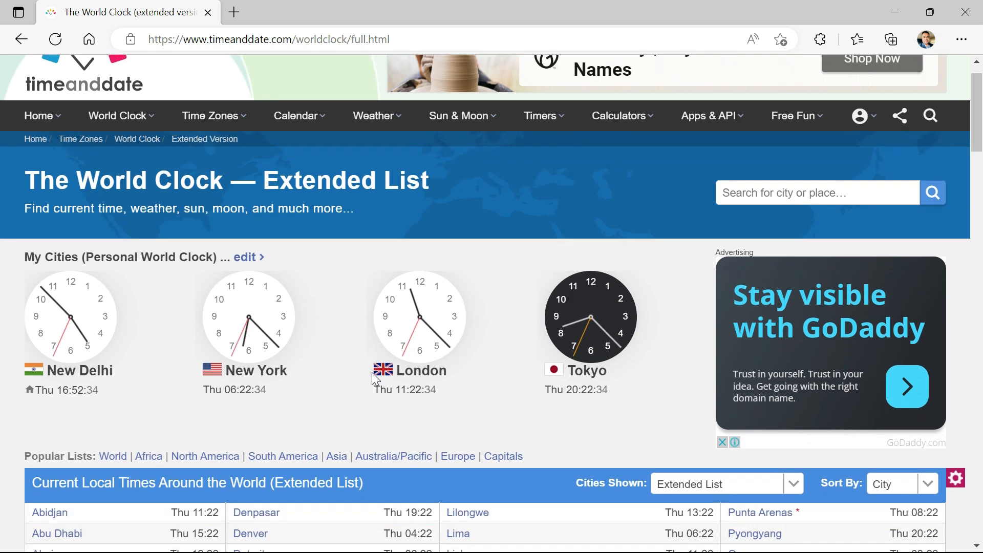
pyautogui.scroll(-1, 372, 373)
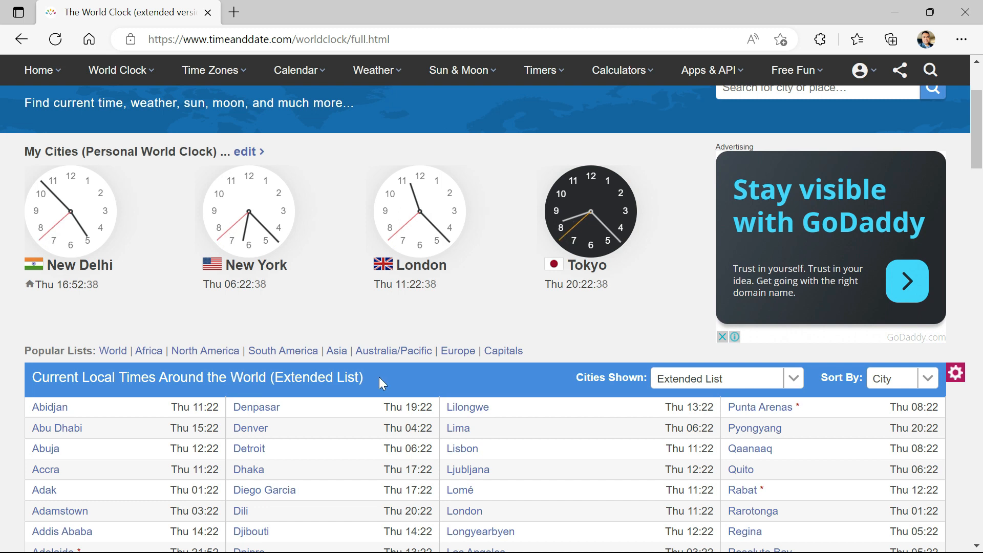
pyautogui.scroll(-5, 379, 377)
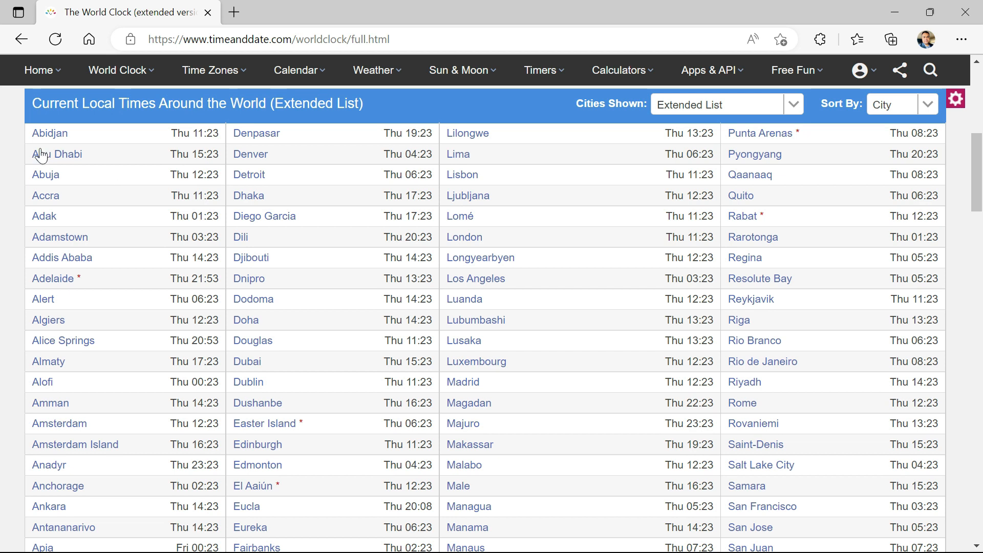
pyautogui.moveTo(17, 134); pyautogui.dragTo(948, 531)
pyautogui.scroll(-4, 948, 531)
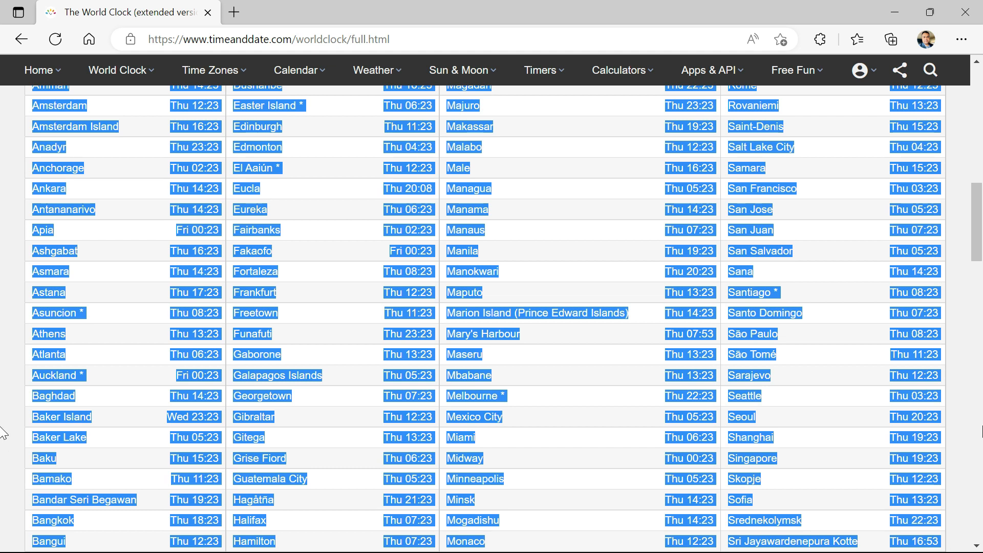
pyautogui.click(542, 233)
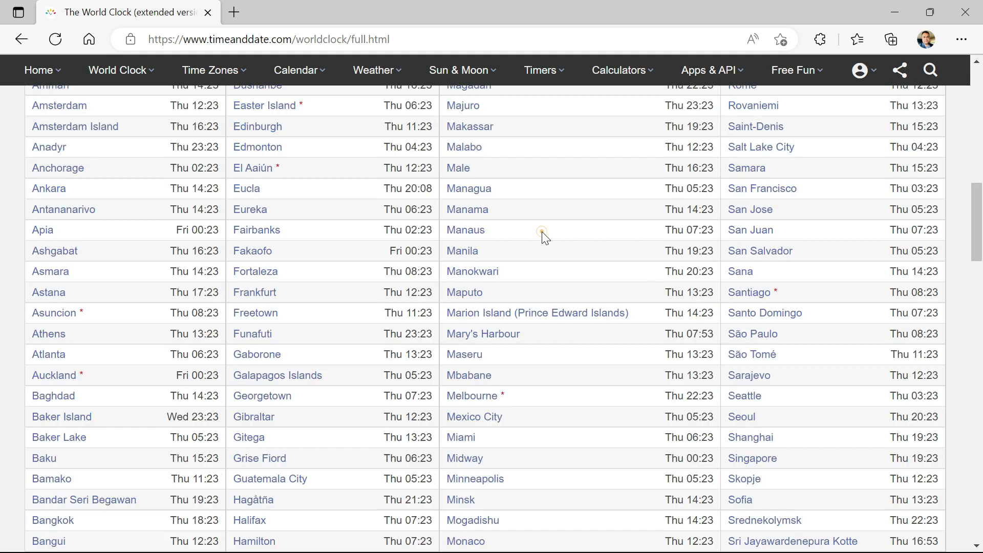
pyautogui.scroll(15, 543, 233)
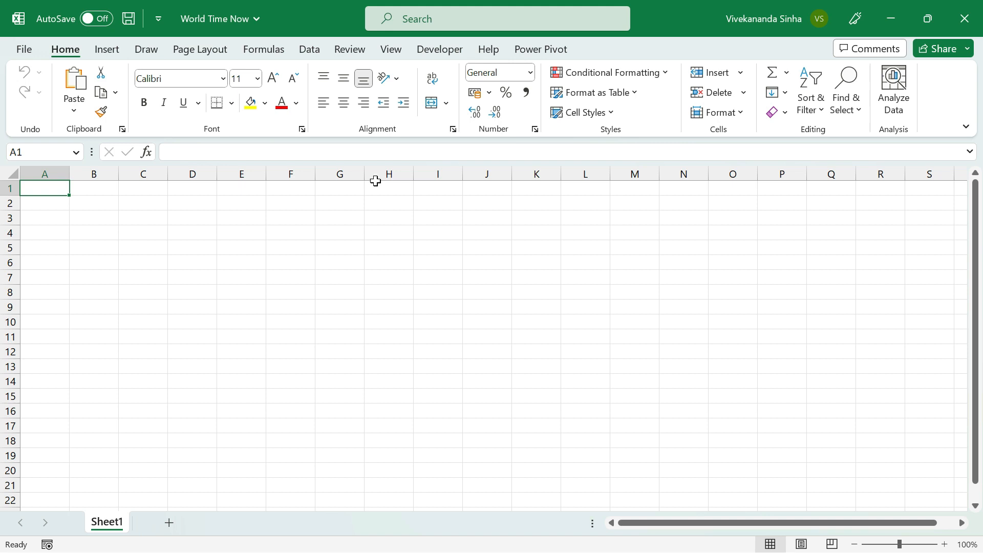
pyautogui.click(310, 51)
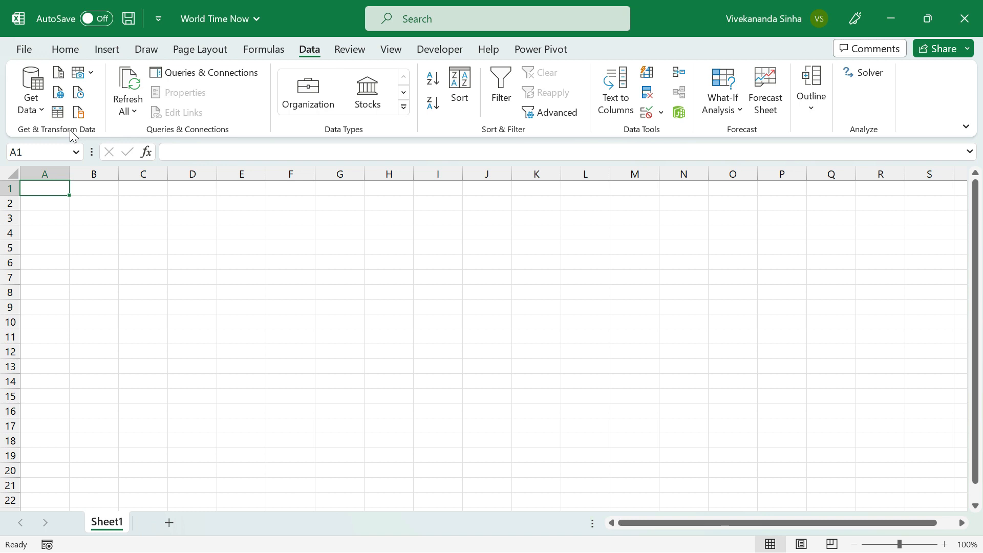
pyautogui.click(59, 90)
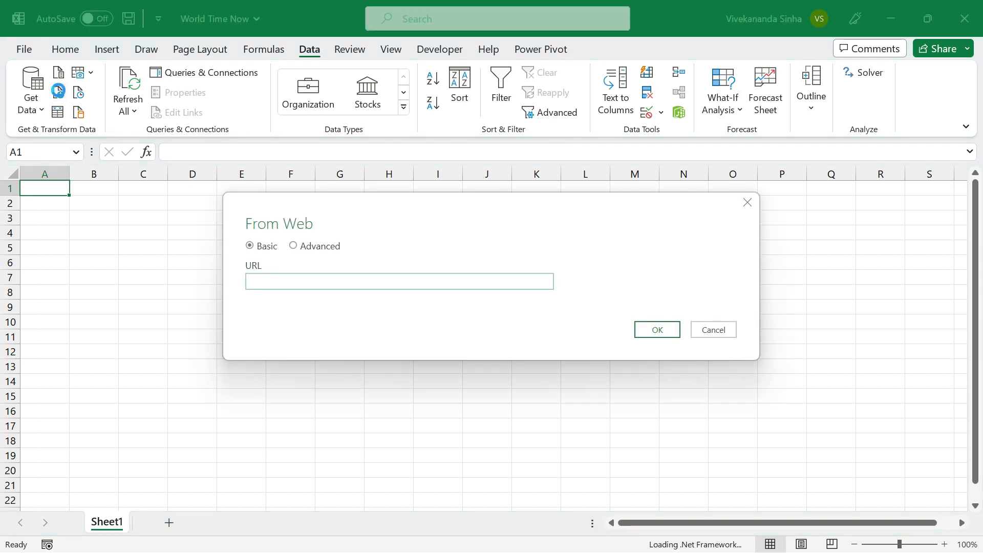
pyautogui.write('https://www.timeanddate.com/worldclock/full.html')
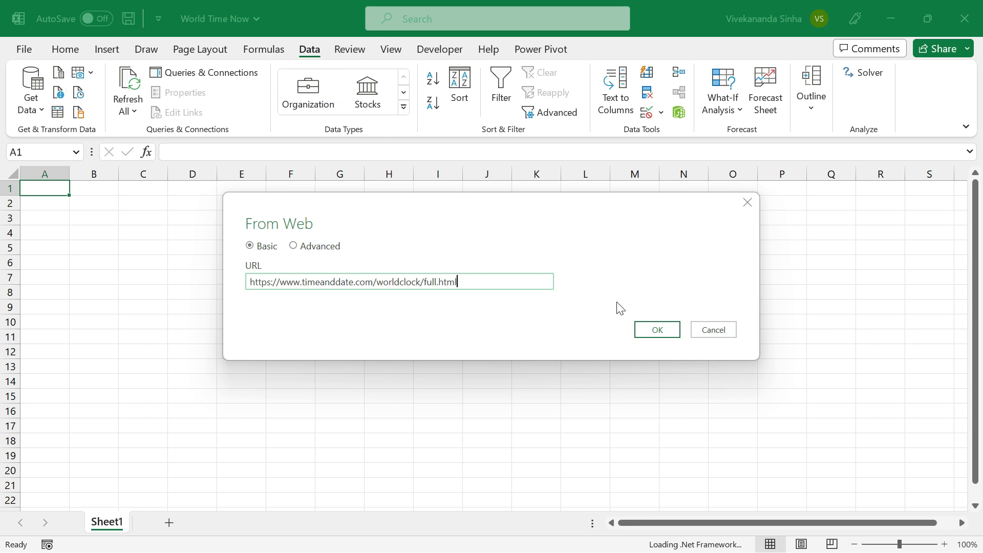
pyautogui.click(656, 331)
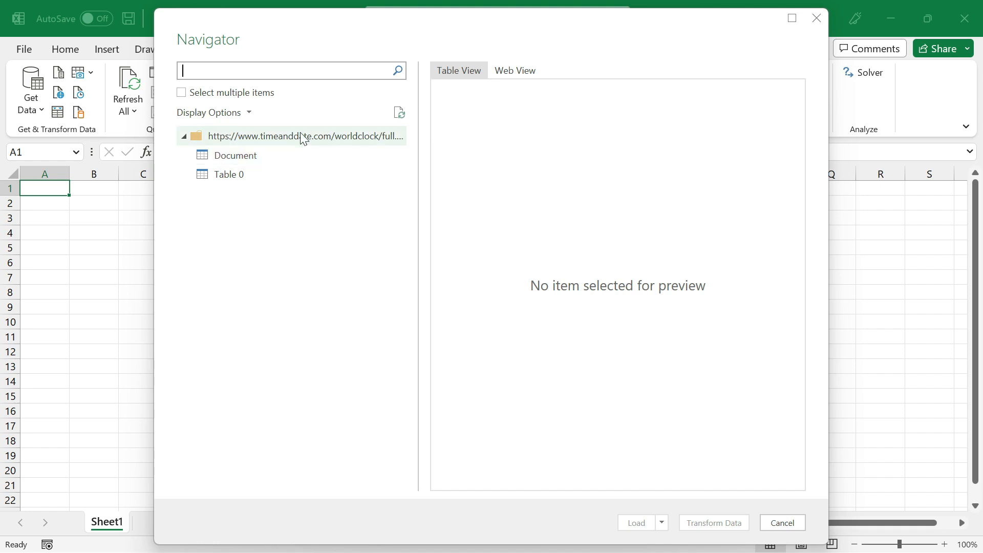
# Preview the Document and Table 0 items across their columns and open Table 0 in the Power Query Editor for transformation.
pyautogui.click(242, 157)
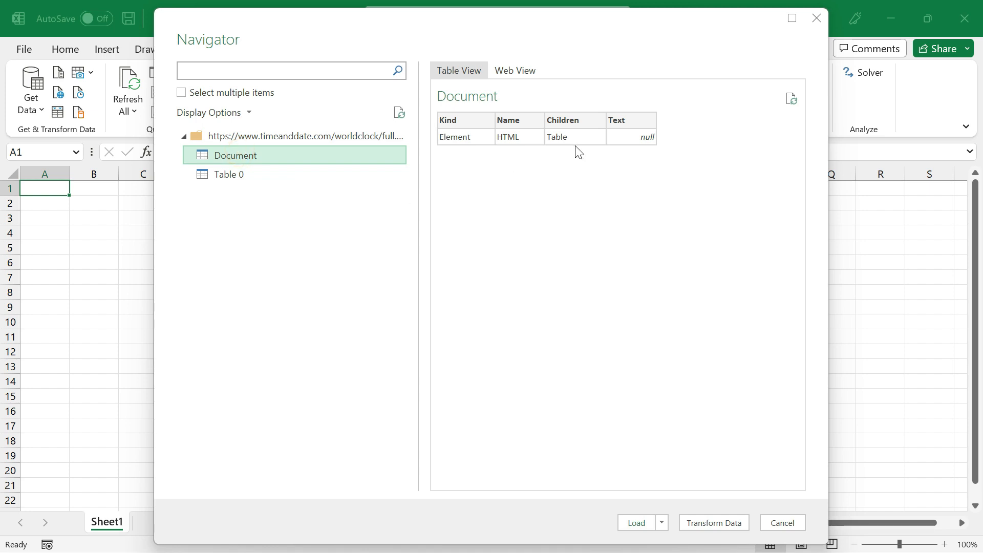
pyautogui.click(238, 177)
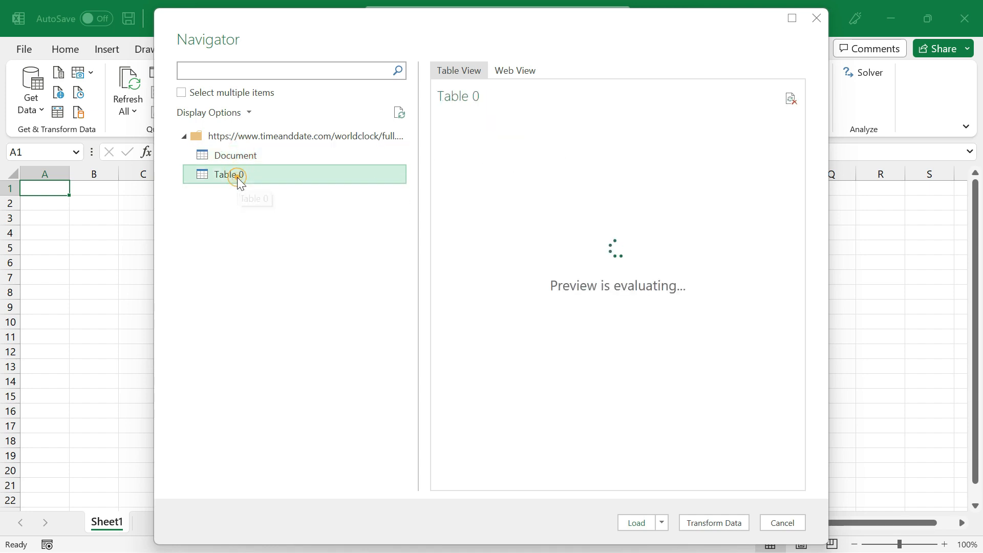
pyautogui.moveTo(532, 477)
pyautogui.mouseDown()
pyautogui.moveTo(763, 479)
pyautogui.moveTo(524, 474)
pyautogui.mouseUp()
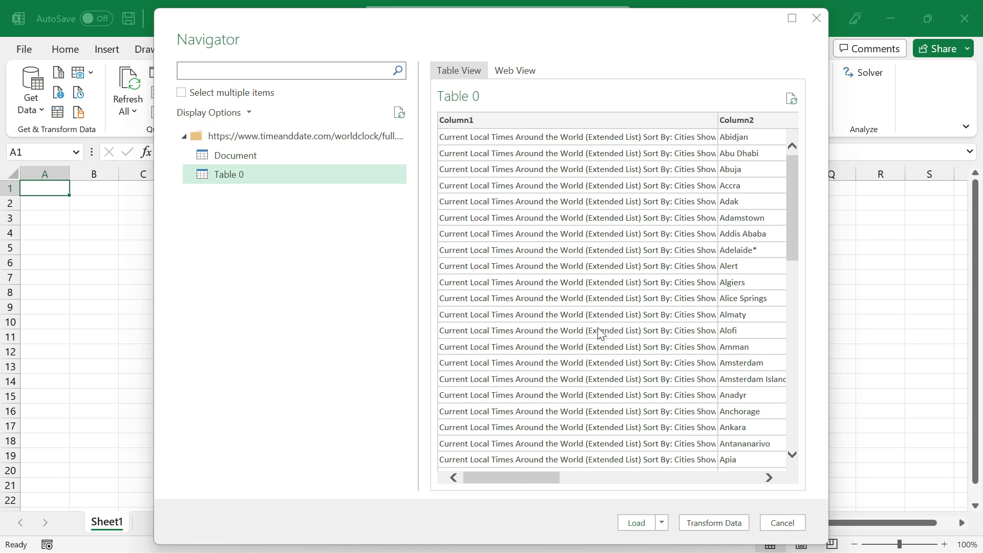
pyautogui.moveTo(536, 478); pyautogui.dragTo(728, 485)
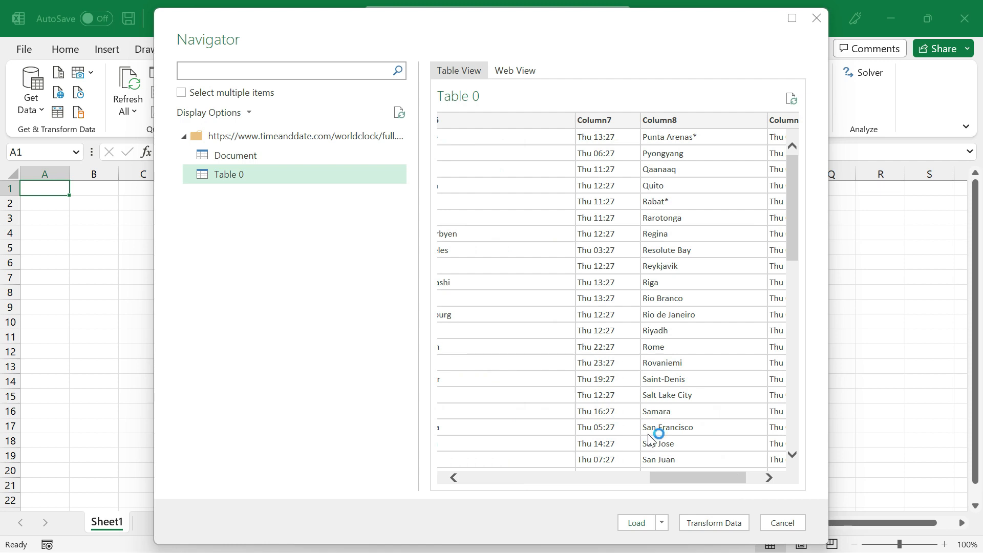
pyautogui.click(711, 524)
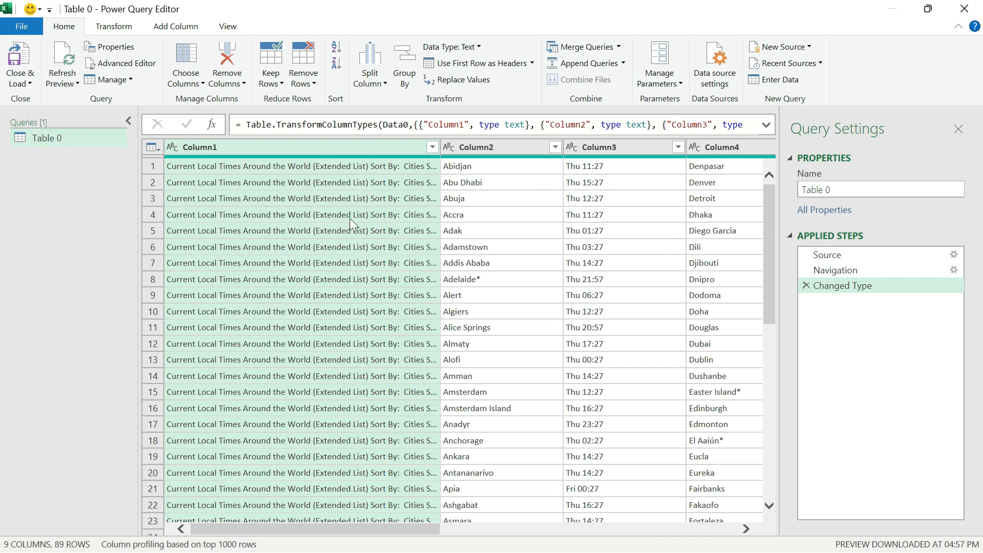
# Remove Column1, which holds the repeated page heading text, from the Table 0 query.
pyautogui.moveTo(336, 528); pyautogui.dragTo(309, 523)
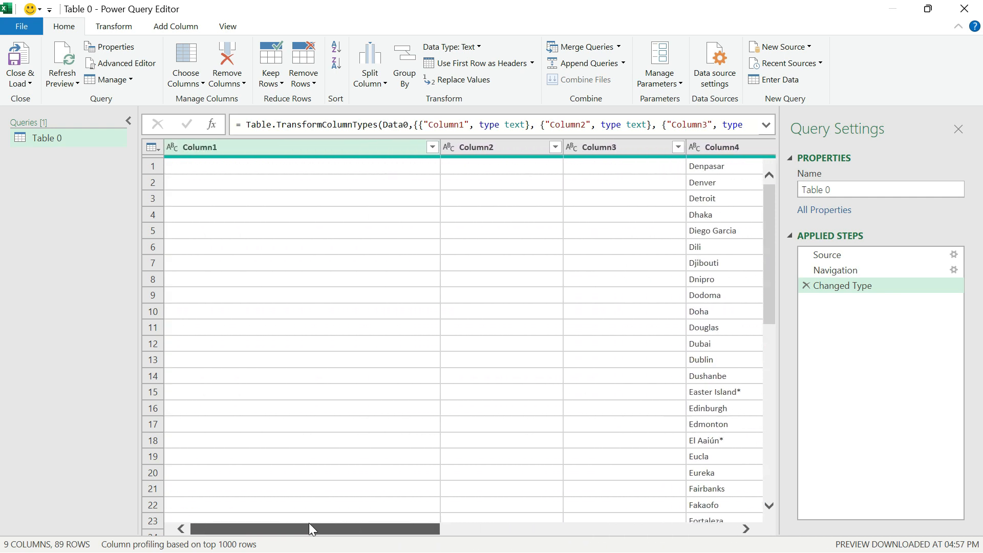
pyautogui.rightClick(345, 146)
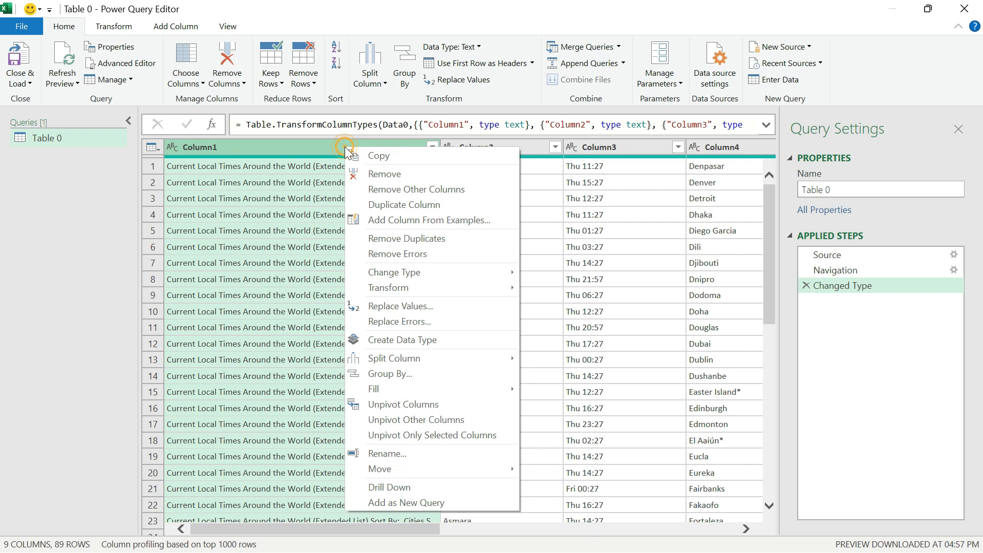
pyautogui.click(381, 177)
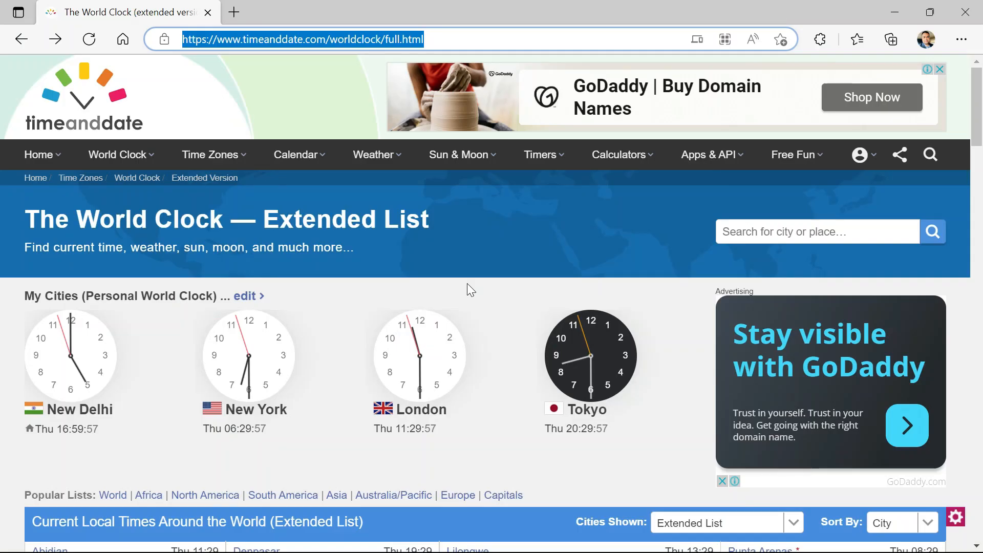
# Compare the web page's city list with the query's city and time pairs: Column2–Column3, Column4–Column5, Column6–Column7 and Column8–Column9.
pyautogui.scroll(-2, 467, 284)
pyautogui.scroll(-4, 467, 284)
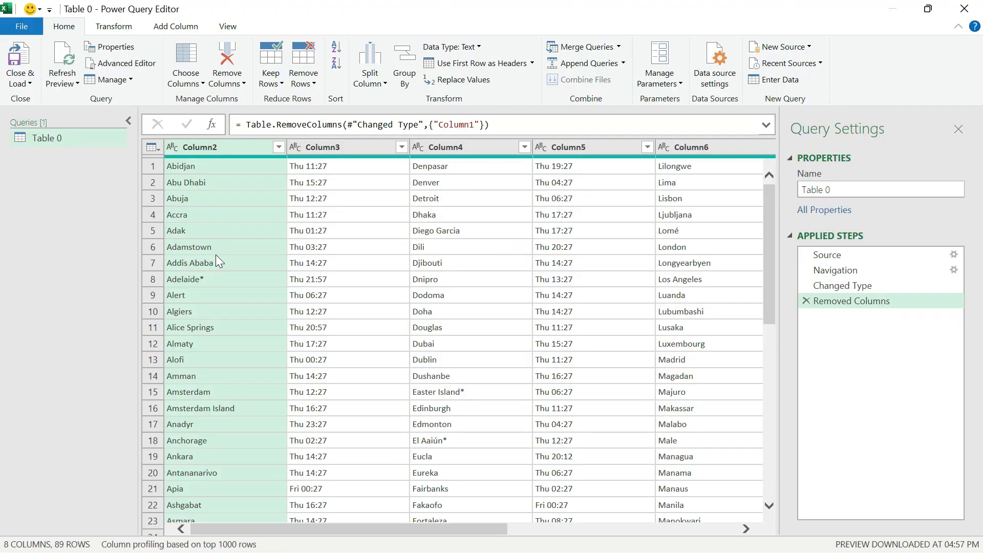
pyautogui.keyDown('ctrl'); pyautogui.click(315, 150); pyautogui.keyUp('ctrl')
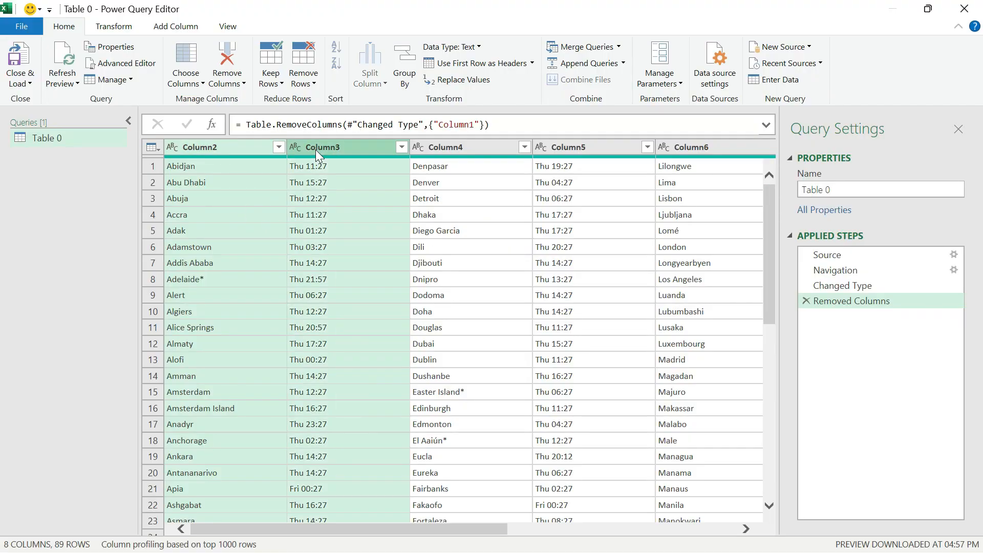
pyautogui.click(468, 146)
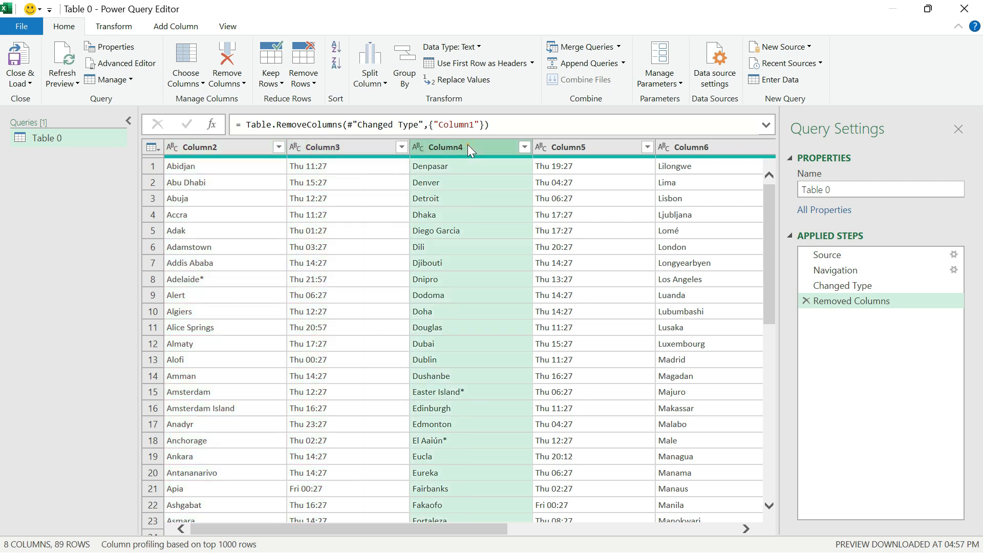
pyautogui.keyDown('ctrl'); pyautogui.click(577, 149); pyautogui.keyUp('ctrl')
pyautogui.moveTo(426, 531); pyautogui.dragTo(589, 531)
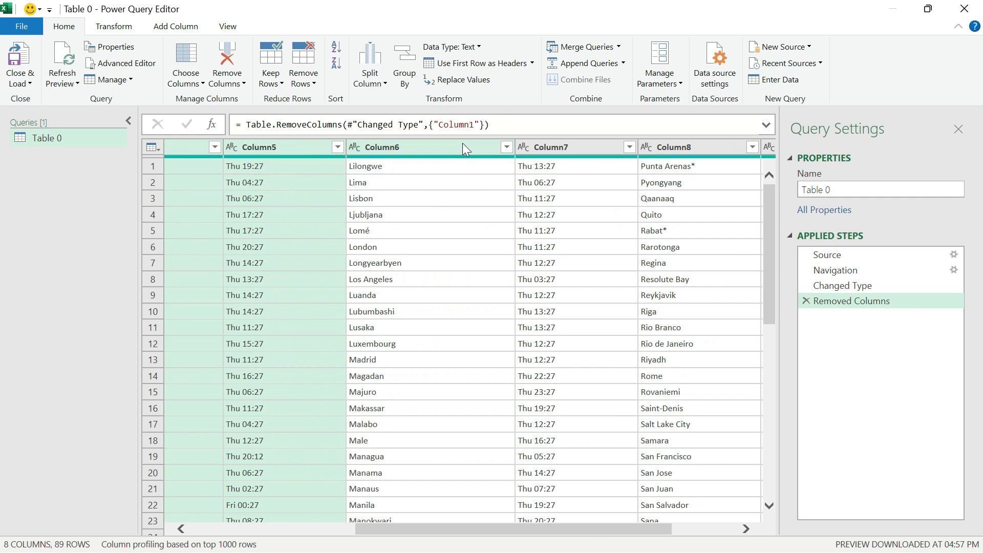
pyautogui.click(463, 143)
pyautogui.keyDown('ctrl'); pyautogui.click(540, 148); pyautogui.keyUp('ctrl')
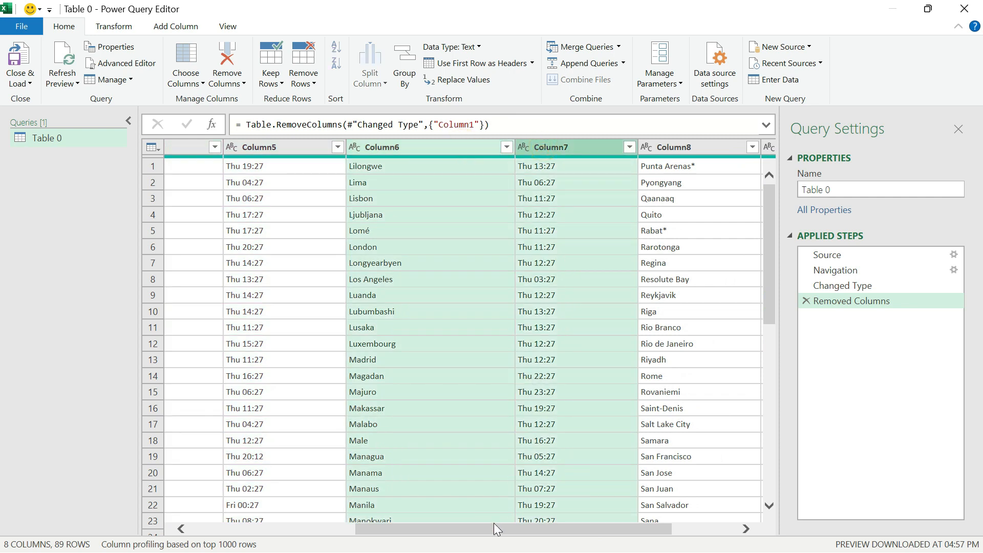
pyautogui.moveTo(493, 533); pyautogui.dragTo(622, 528)
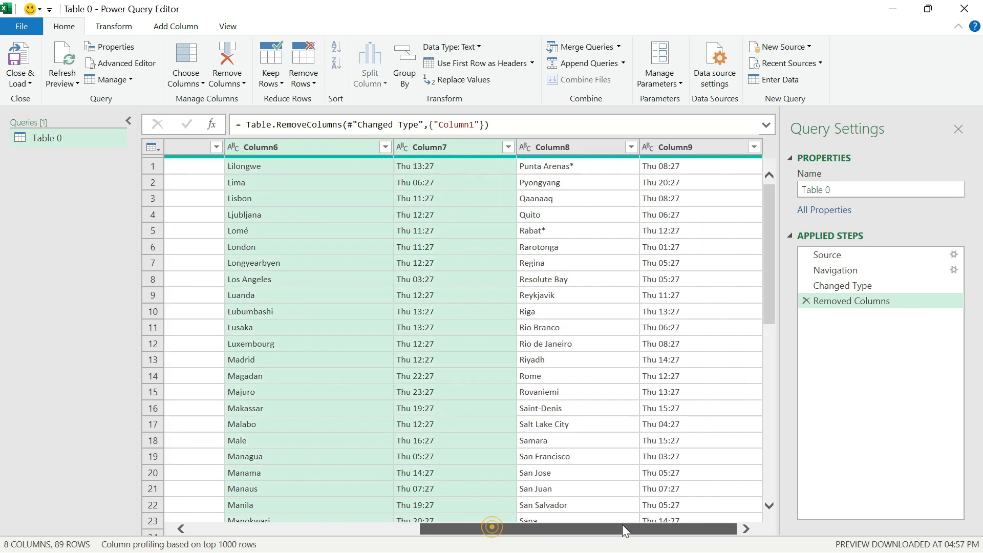
pyautogui.click(591, 151)
pyautogui.keyDown('ctrl'); pyautogui.click(674, 151); pyautogui.keyUp('ctrl')
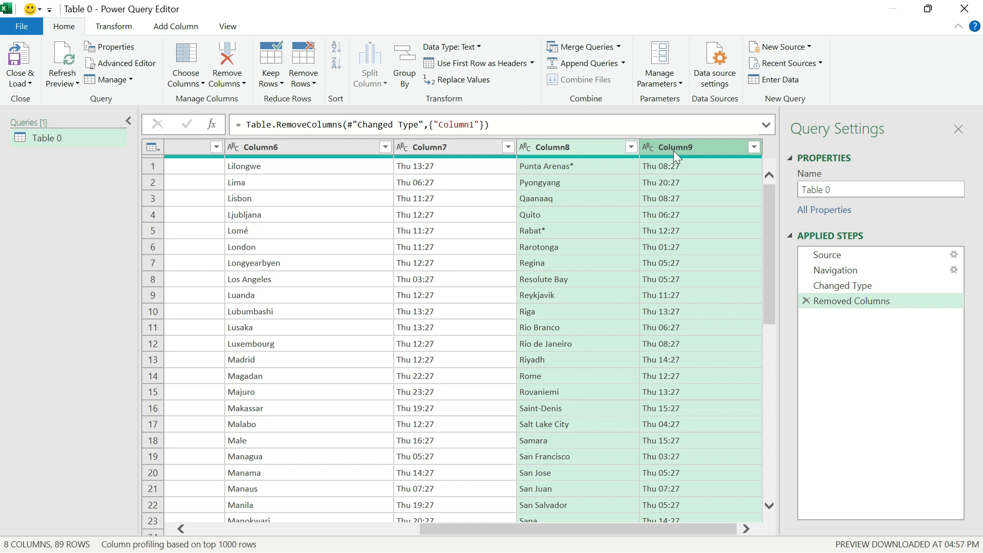
pyautogui.click(221, 528)
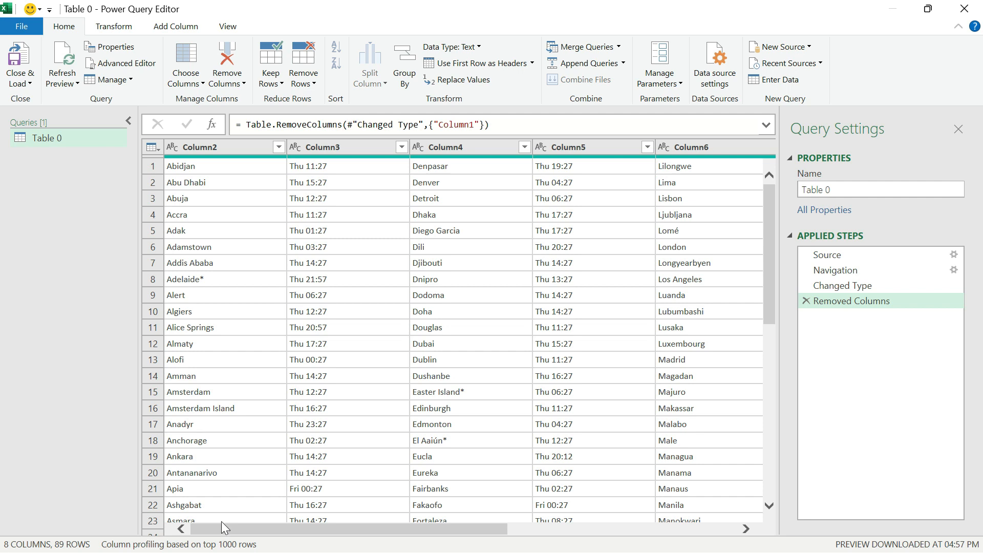
# Duplicate the Table 0 query.
pyautogui.rightClick(61, 141)
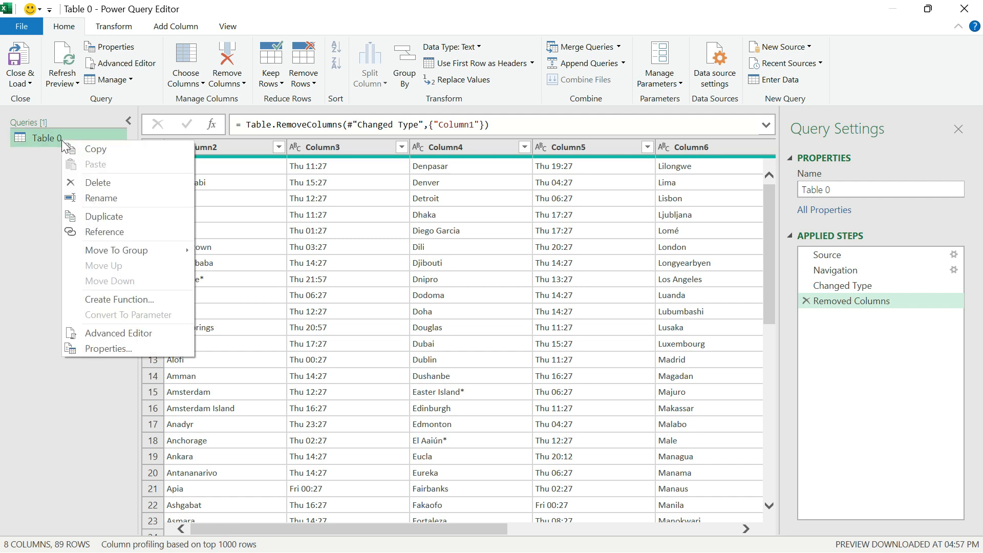
pyautogui.click(116, 216)
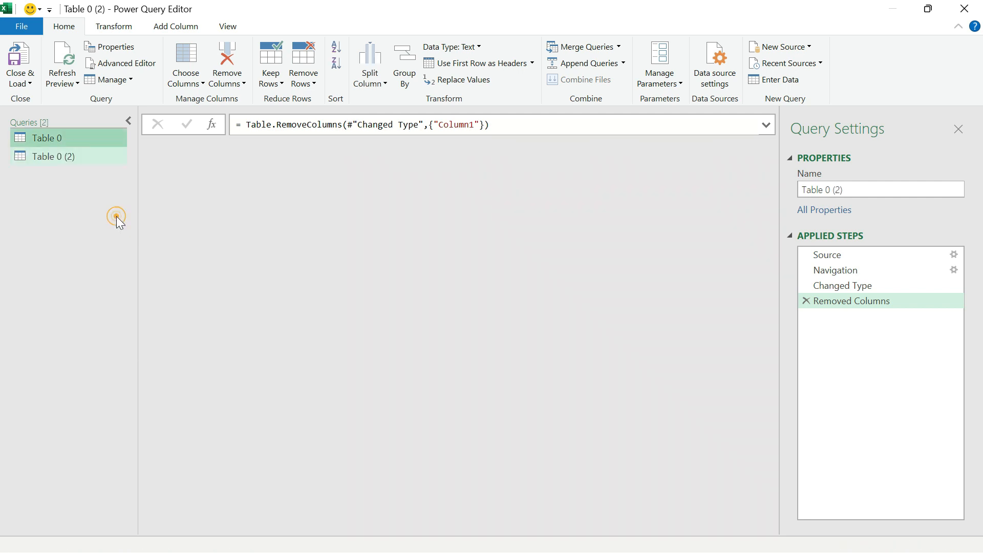
# Create two more duplicates of the Table 0 query, Table 0 (3) and Table 0 (4).
pyautogui.rightClick(57, 156)
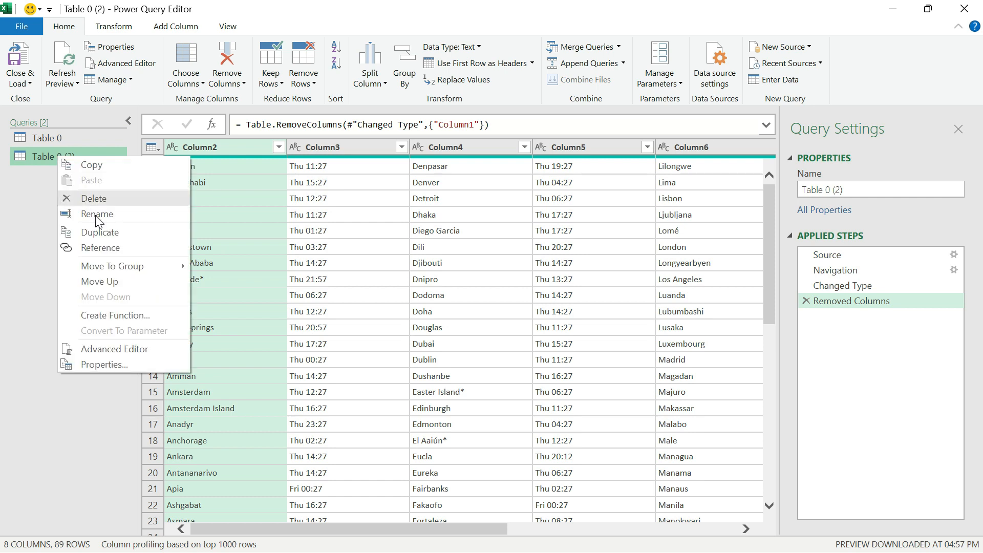
pyautogui.click(103, 232)
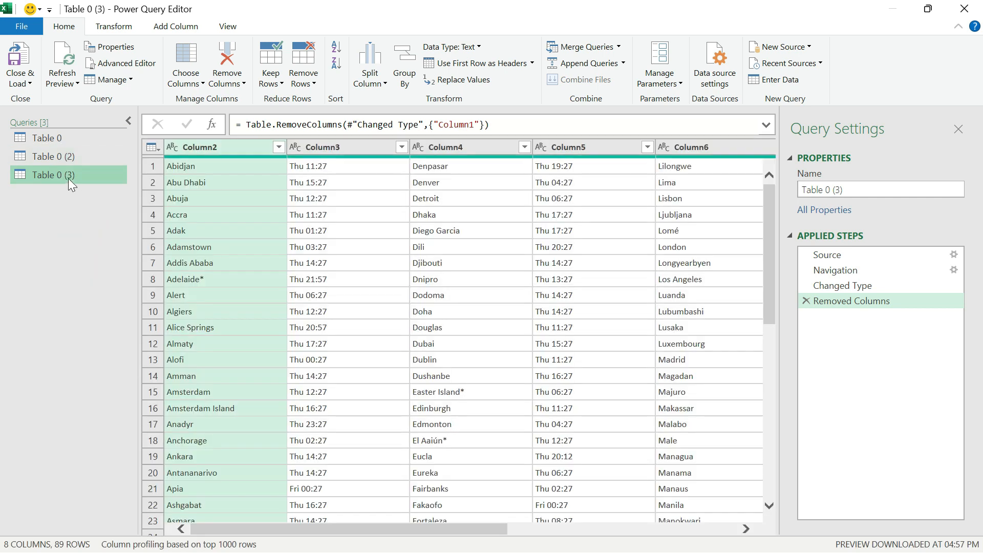
pyautogui.rightClick(69, 178)
pyautogui.click(117, 258)
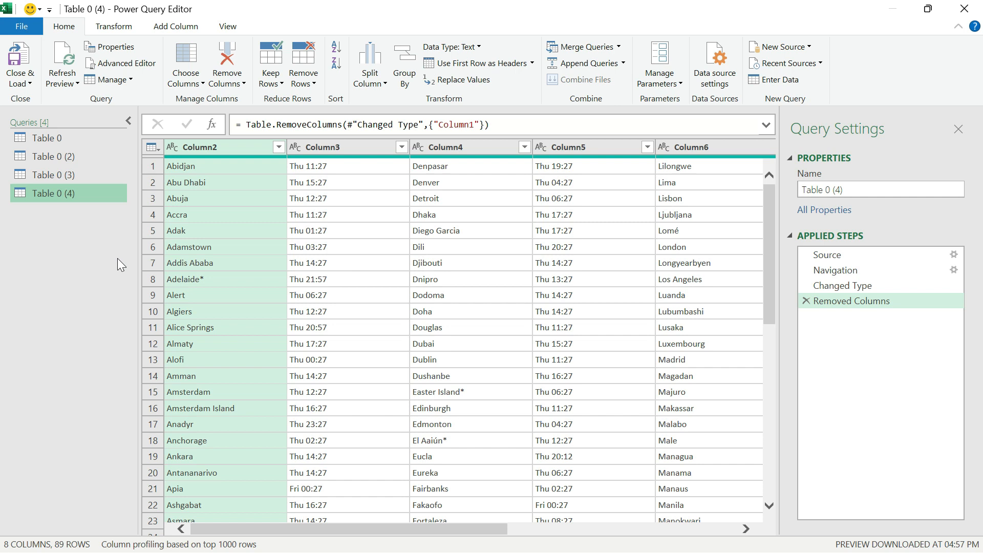
# Rename the Table 0 query as Data 1 and the Table 0 (2) query as Data 2.
pyautogui.click(47, 137)
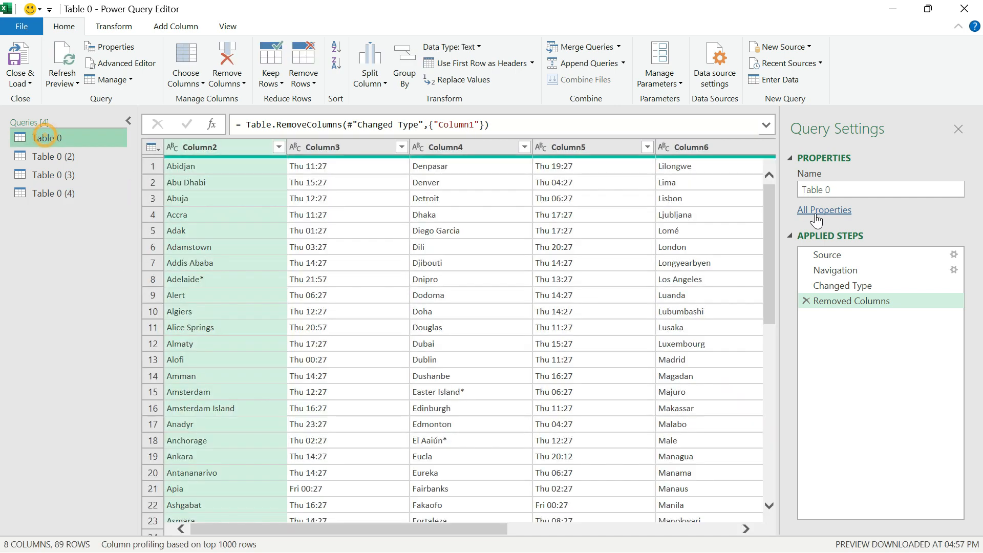
pyautogui.moveTo(832, 190); pyautogui.dragTo(742, 192)
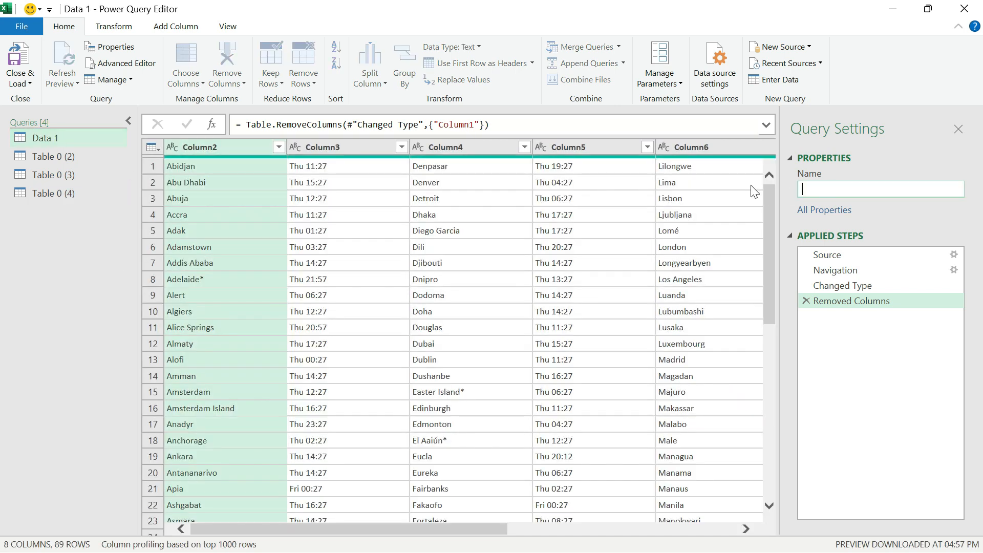
pyautogui.write('Data 1')
pyautogui.press('Return')
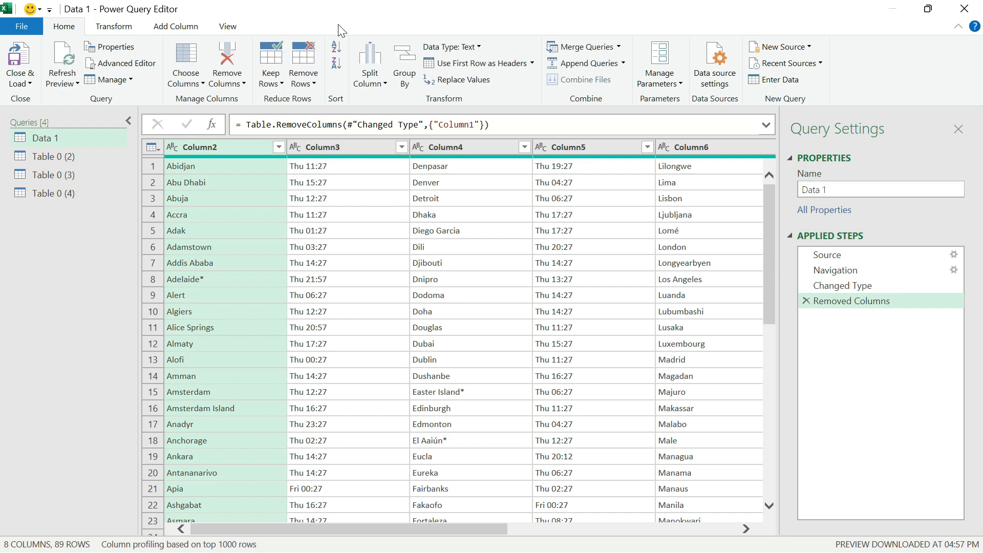
pyautogui.click(54, 156)
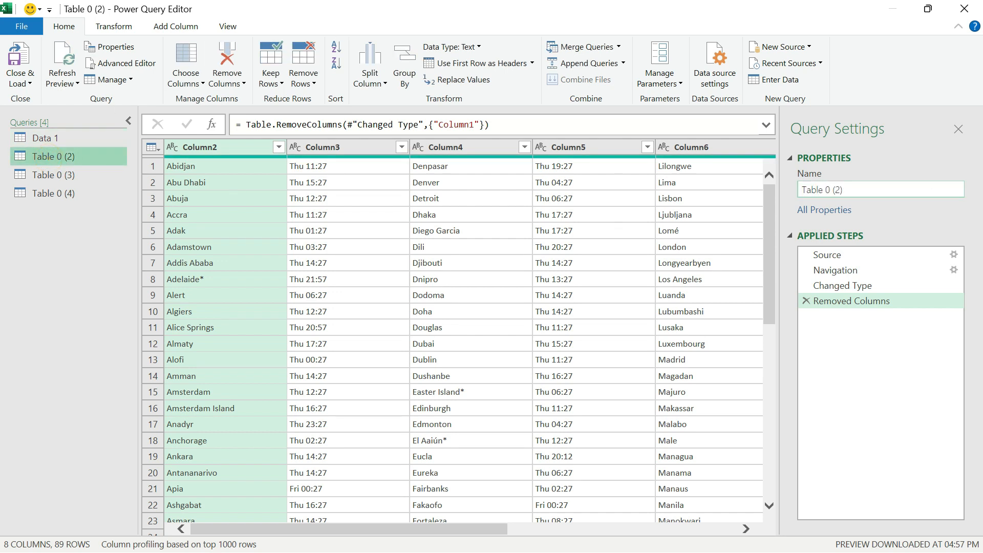
pyautogui.tripleClick(883, 184)
pyautogui.write('Data 2')
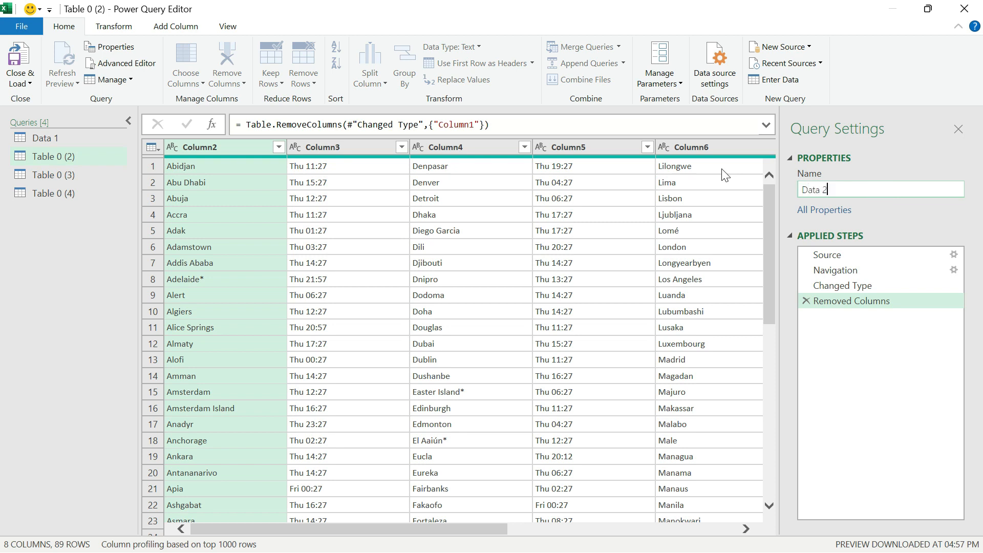
pyautogui.click(46, 158)
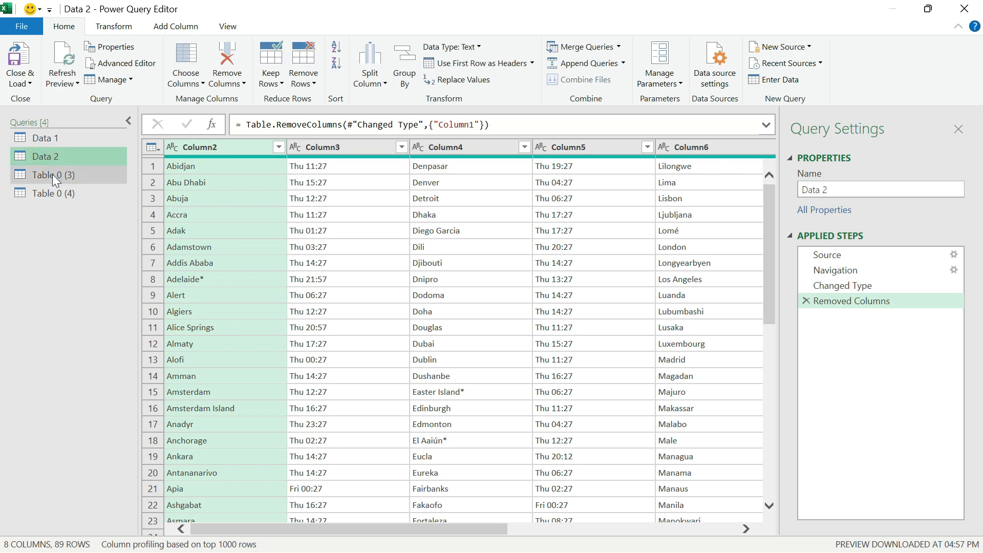
# Rename the Table 0 (3) query as Data 3 and the Table 0 (4) query as Data 4.
pyautogui.click(52, 174)
pyautogui.tripleClick(846, 187)
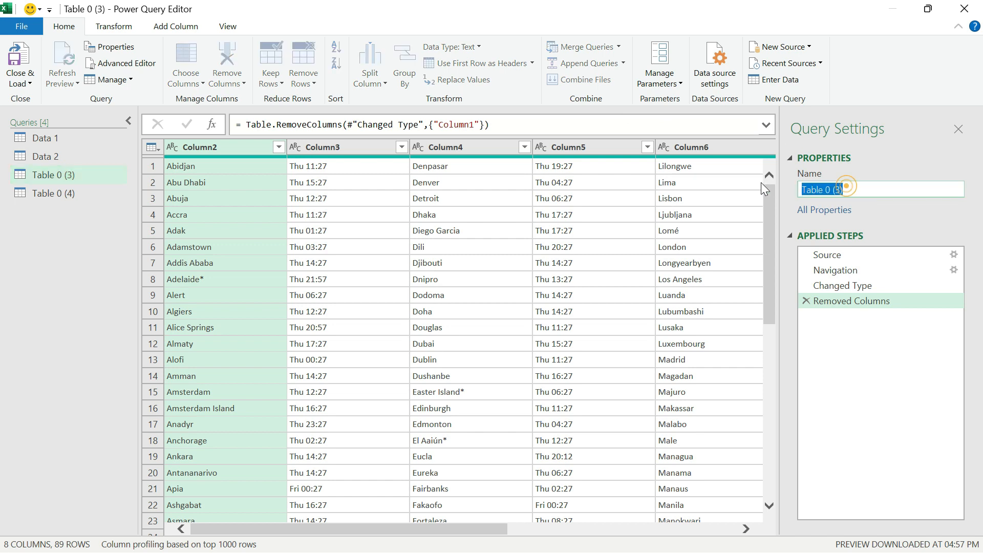
pyautogui.write('Data 3')
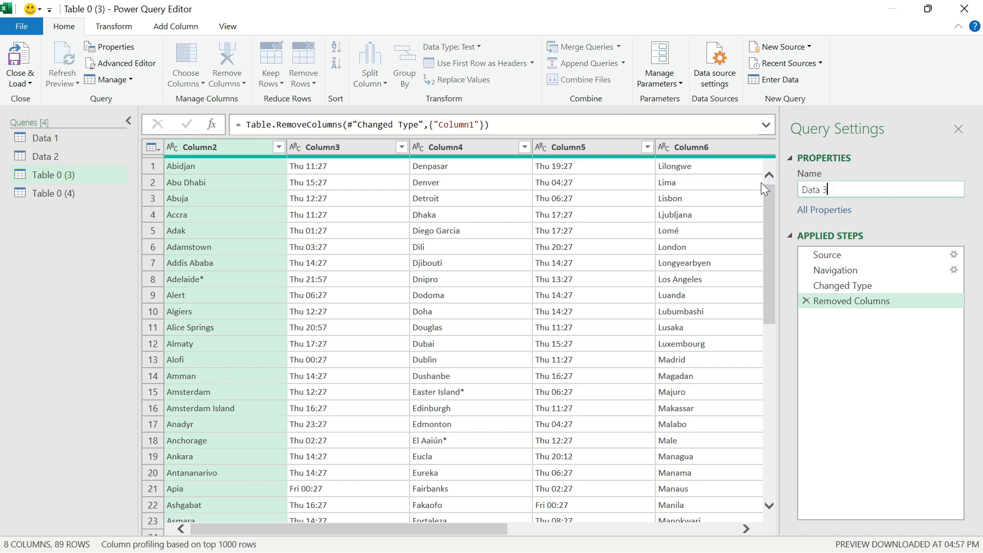
pyautogui.press('Return')
pyautogui.click(48, 193)
pyautogui.tripleClick(842, 188)
pyautogui.write('Data 4')
pyautogui.press('Return')
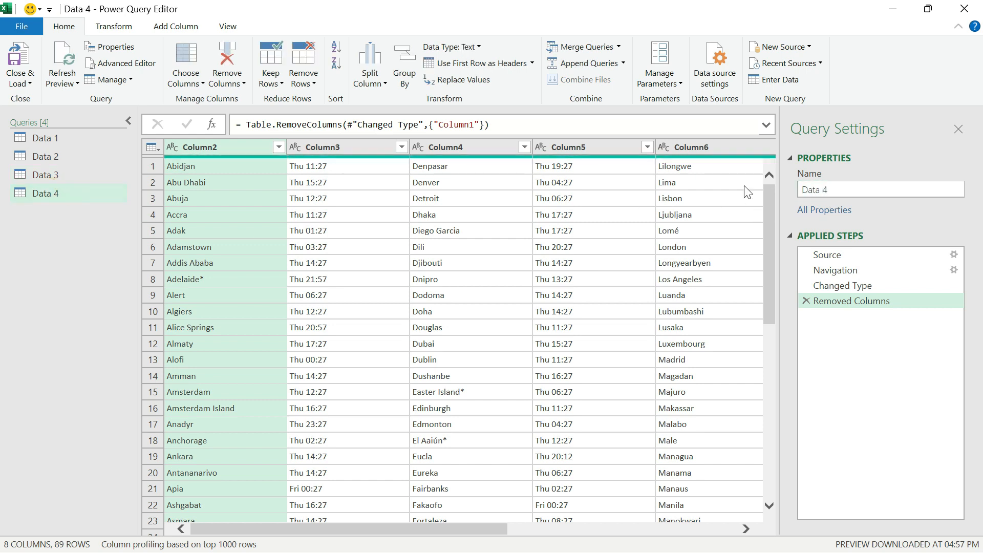
# Keep only Column2 and Column3 in the Data 1 query by removing all other columns.
pyautogui.click(39, 177)
pyautogui.click(51, 156)
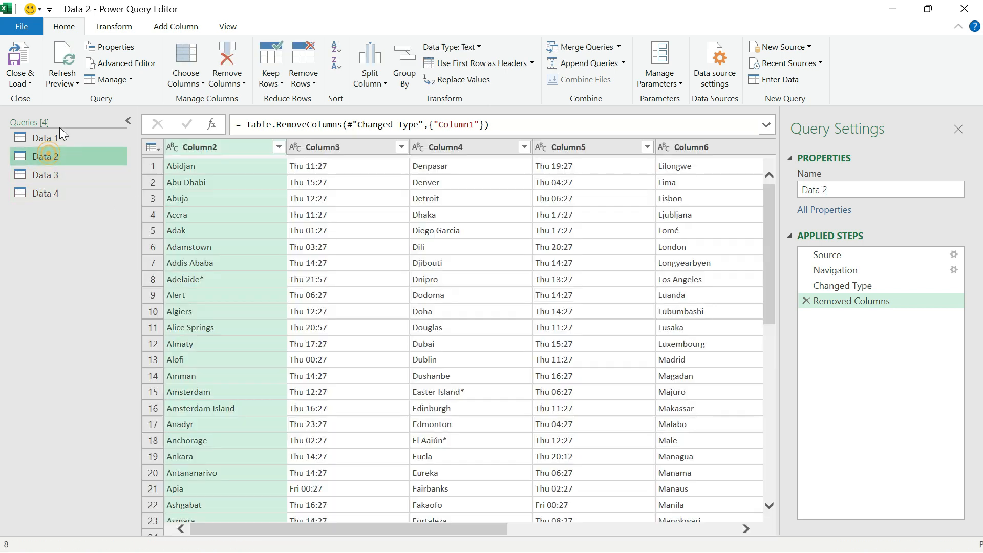
pyautogui.click(53, 134)
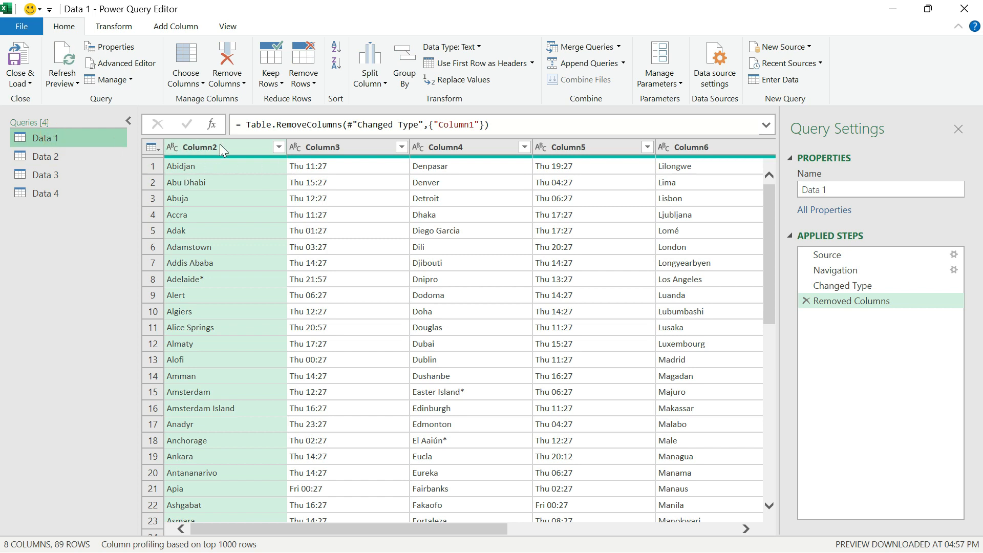
pyautogui.keyDown('ctrl'); pyautogui.click(318, 149); pyautogui.keyUp('ctrl')
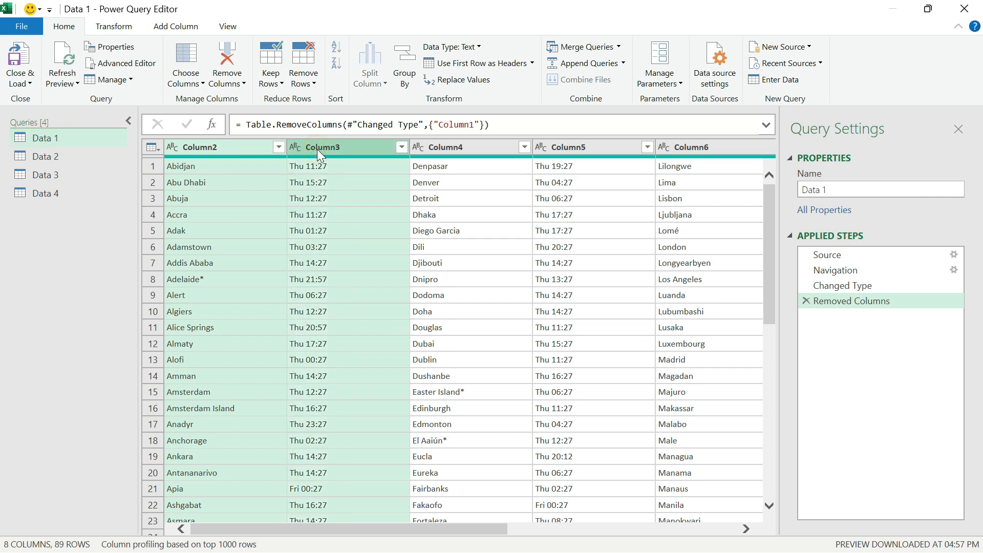
pyautogui.rightClick(318, 149)
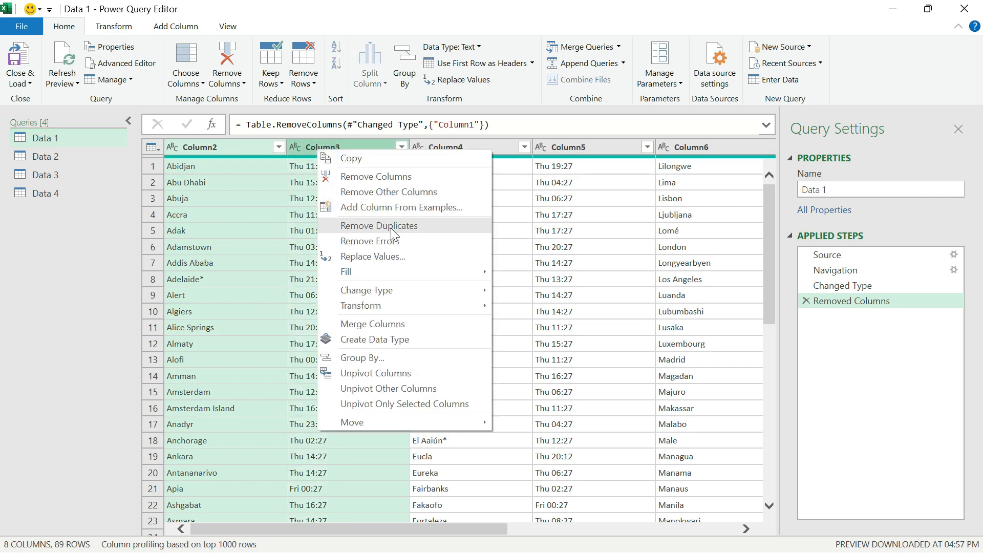
pyautogui.click(423, 191)
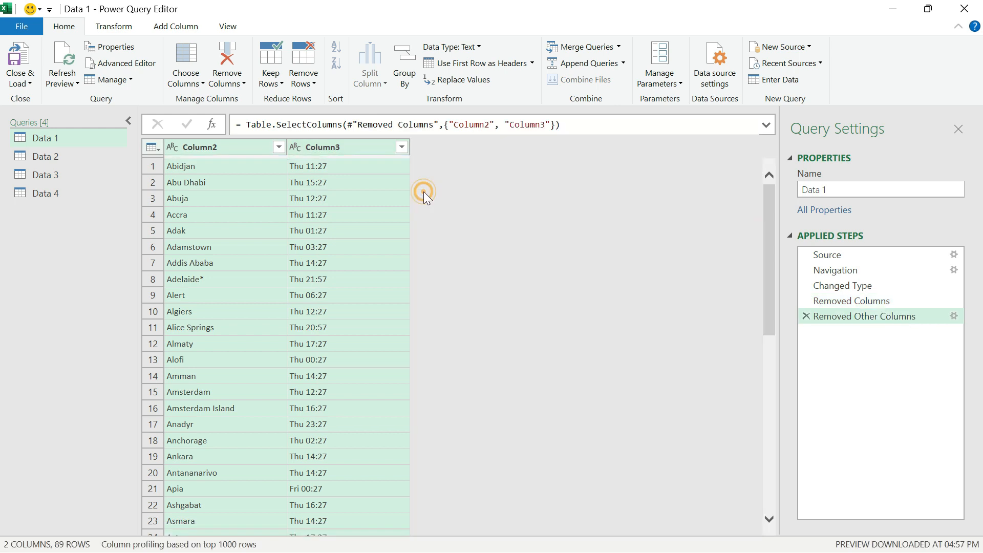
# Keep only Column4 and Column5 in the Data 2 query by removing all other columns.
pyautogui.click(50, 160)
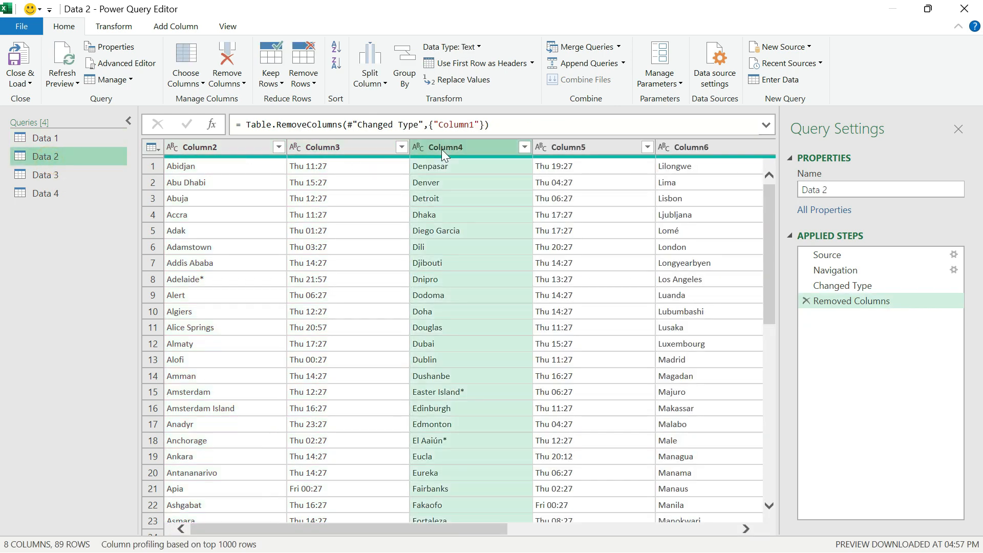
pyautogui.keyDown('ctrl'); pyautogui.click(591, 146); pyautogui.keyUp('ctrl')
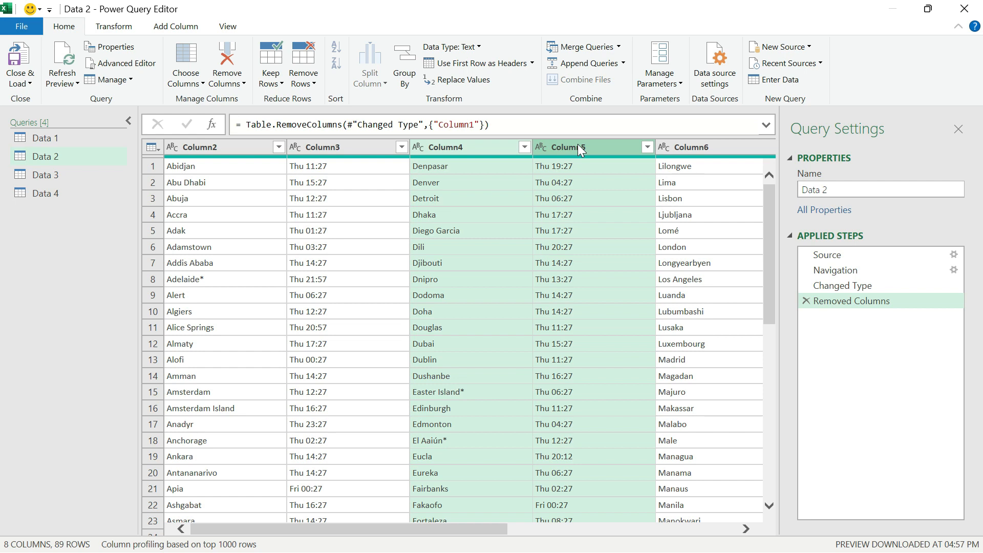
pyautogui.rightClick(581, 148)
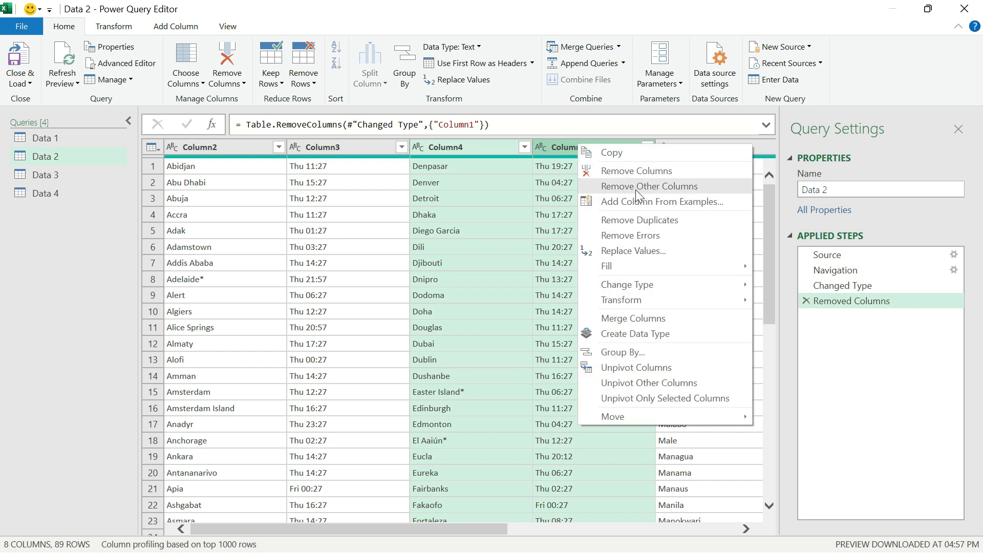
pyautogui.click(636, 186)
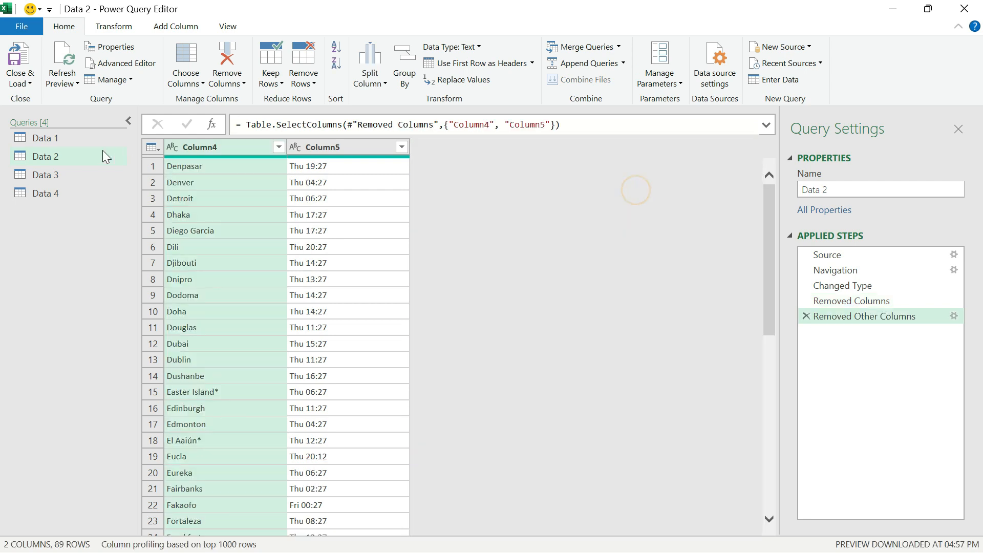
# Keep only Column6 and Column7 in the Data 3 query by removing all other columns.
pyautogui.click(54, 174)
pyautogui.hscroll(5, 357, 241)
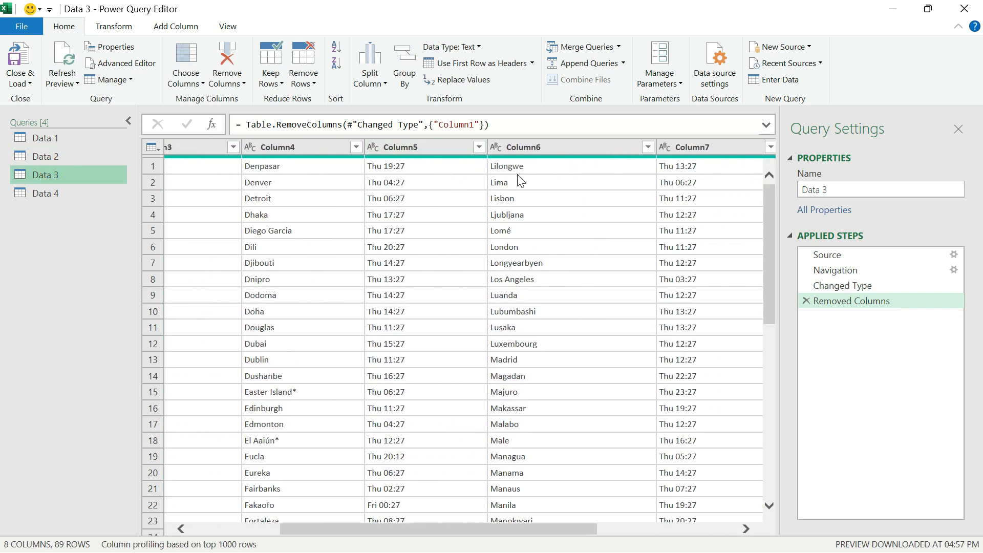
pyautogui.hscroll(3, 518, 177)
pyautogui.hscroll(-1, 518, 177)
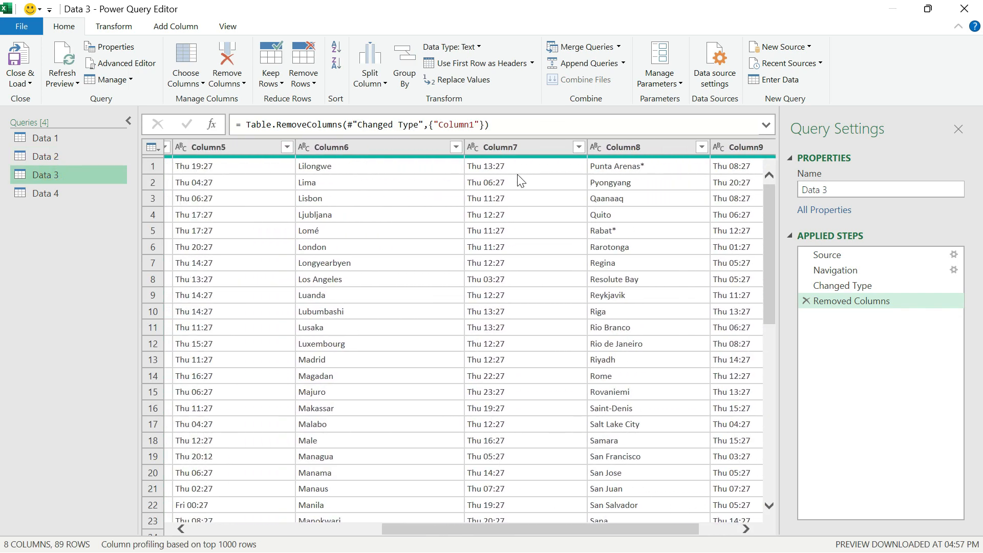
pyautogui.click(412, 150)
pyautogui.keyDown('ctrl'); pyautogui.click(500, 147); pyautogui.keyUp('ctrl')
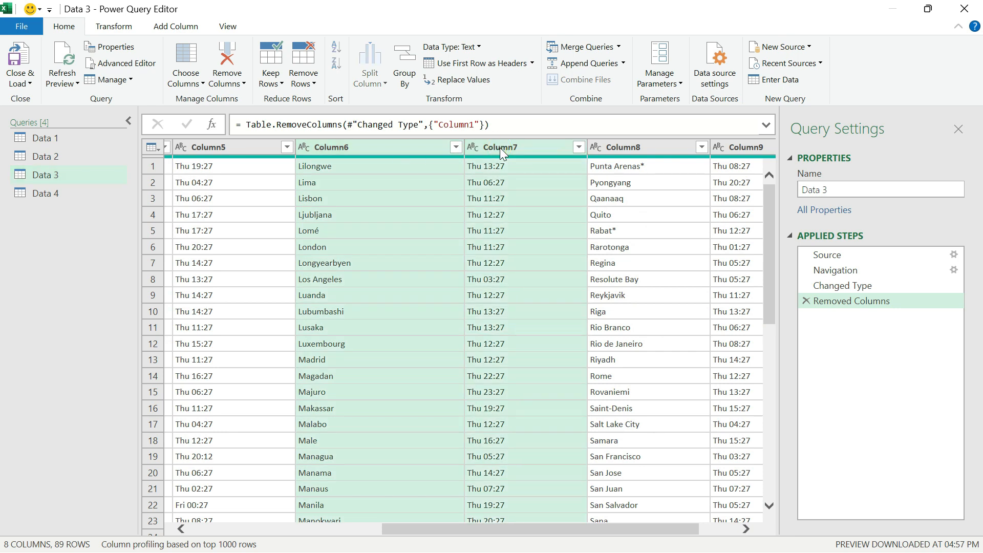
pyautogui.rightClick(500, 147)
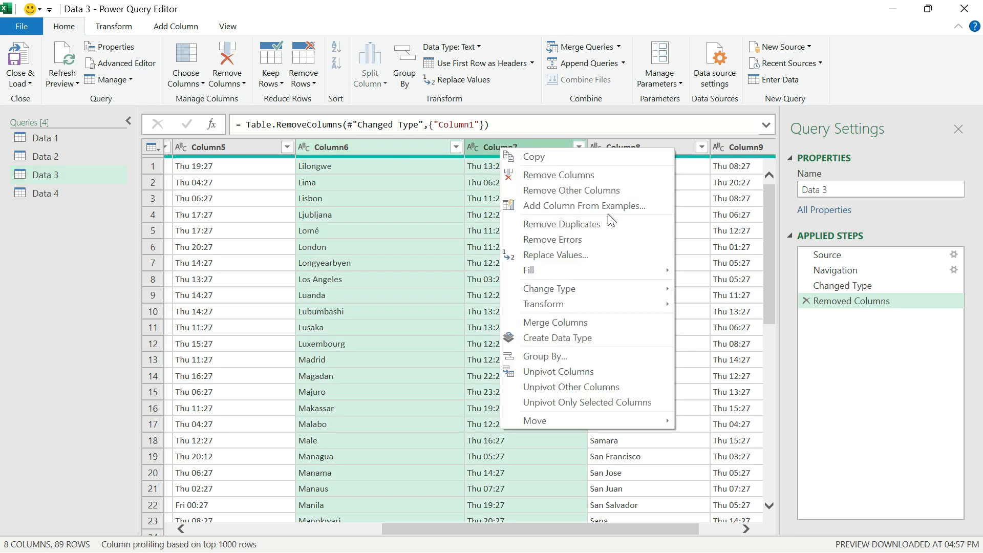
pyautogui.click(599, 190)
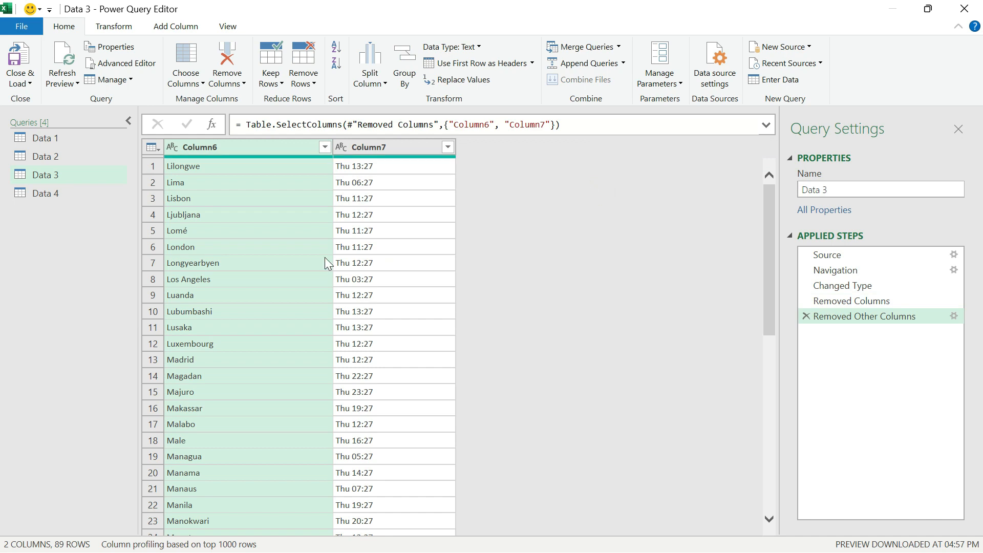
# Keep only Column8 and Column9 in the Data 4 query by removing all other columns.
pyautogui.click(48, 197)
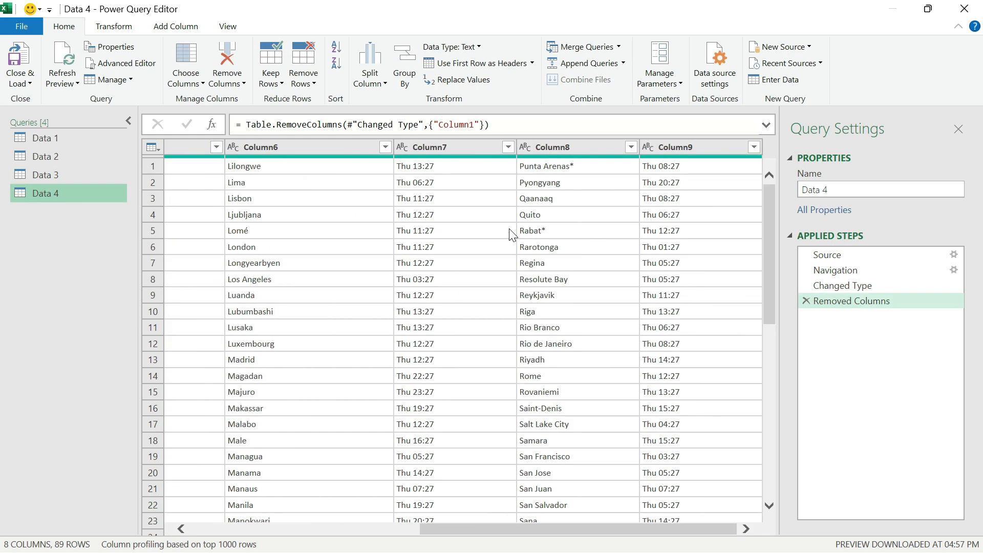
pyautogui.click(584, 149)
pyautogui.keyDown('ctrl'); pyautogui.click(677, 144); pyautogui.keyUp('ctrl')
pyautogui.rightClick(677, 143)
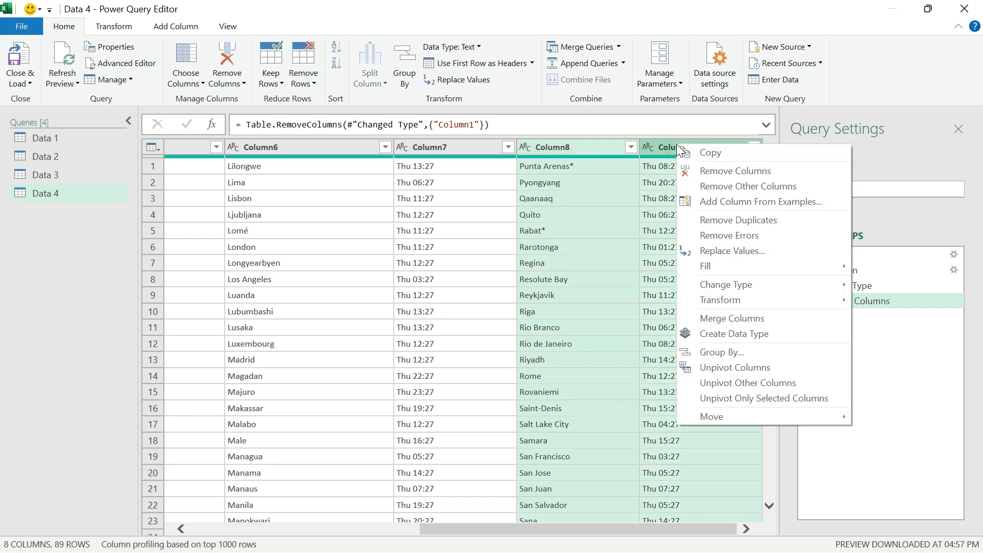
pyautogui.click(714, 188)
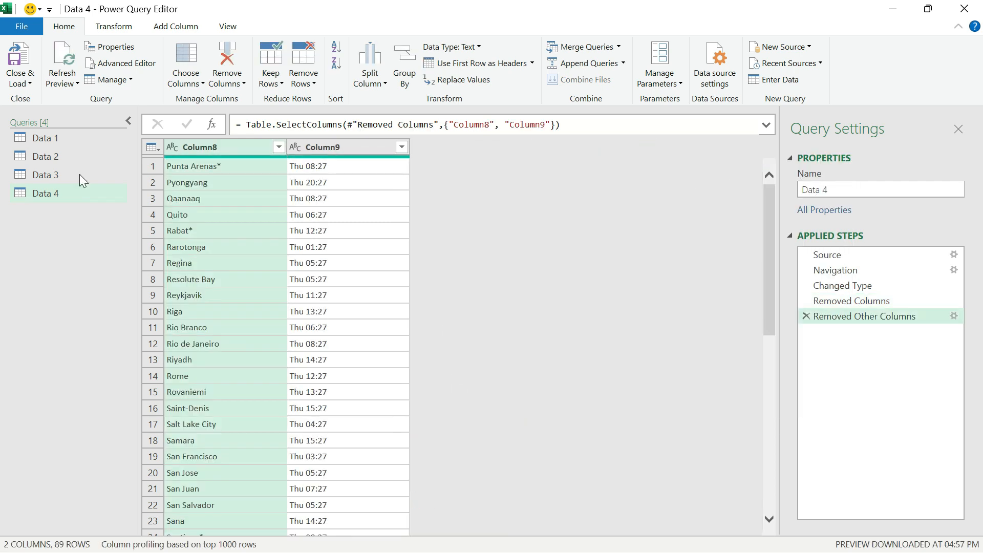
# Check the four Data queries, and in Data 1 rename Column2 as City and Column3 as Time.
pyautogui.click(45, 139)
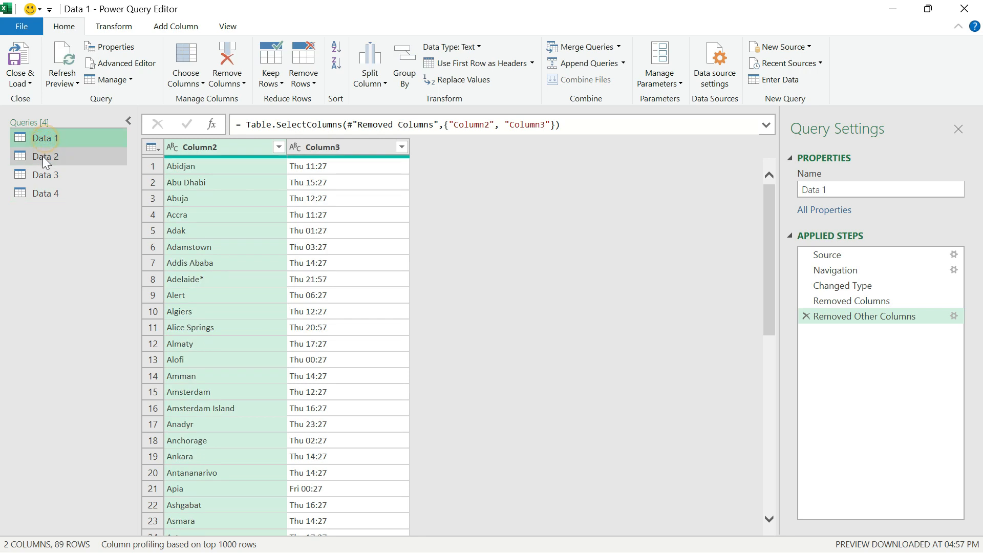
pyautogui.click(42, 156)
pyautogui.click(42, 174)
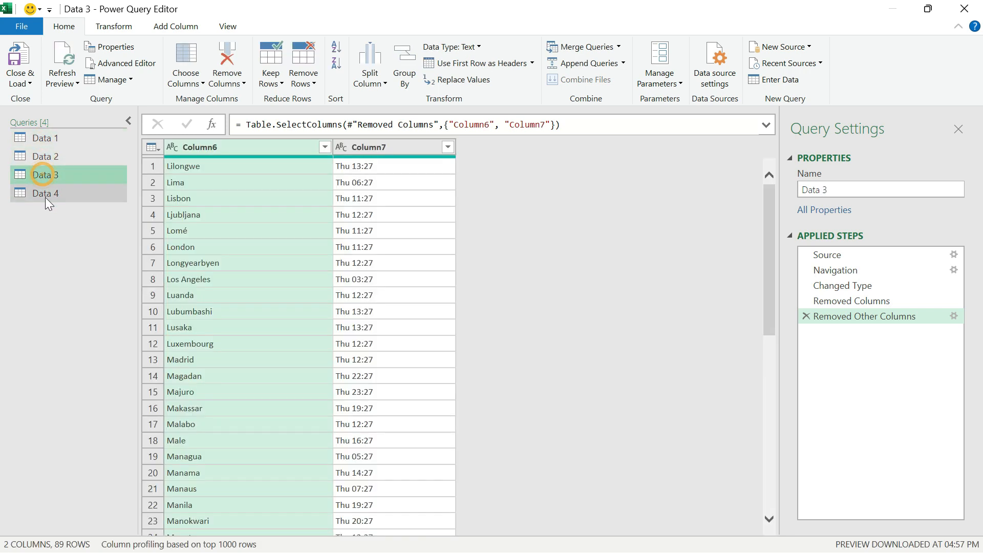
pyautogui.click(45, 195)
pyautogui.click(46, 138)
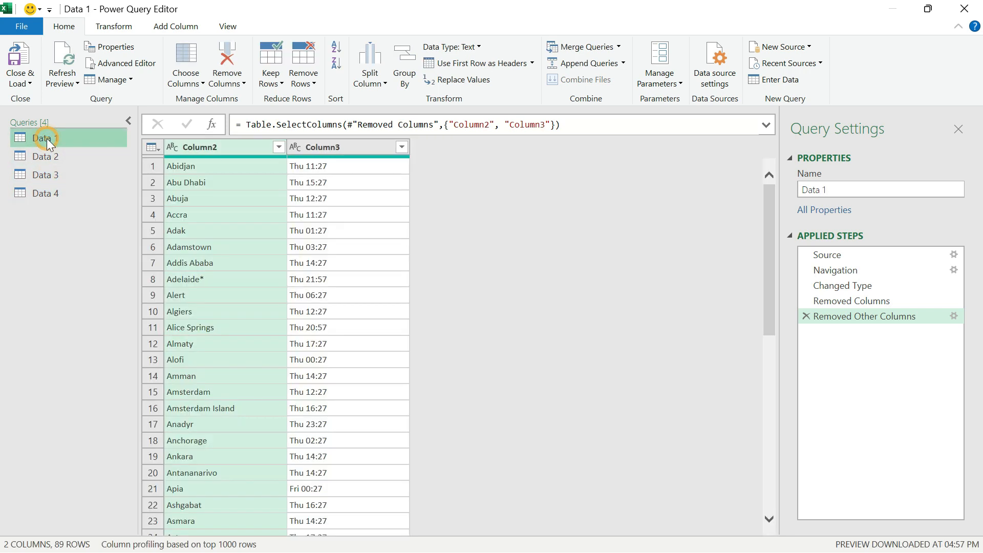
pyautogui.doubleClick(229, 146)
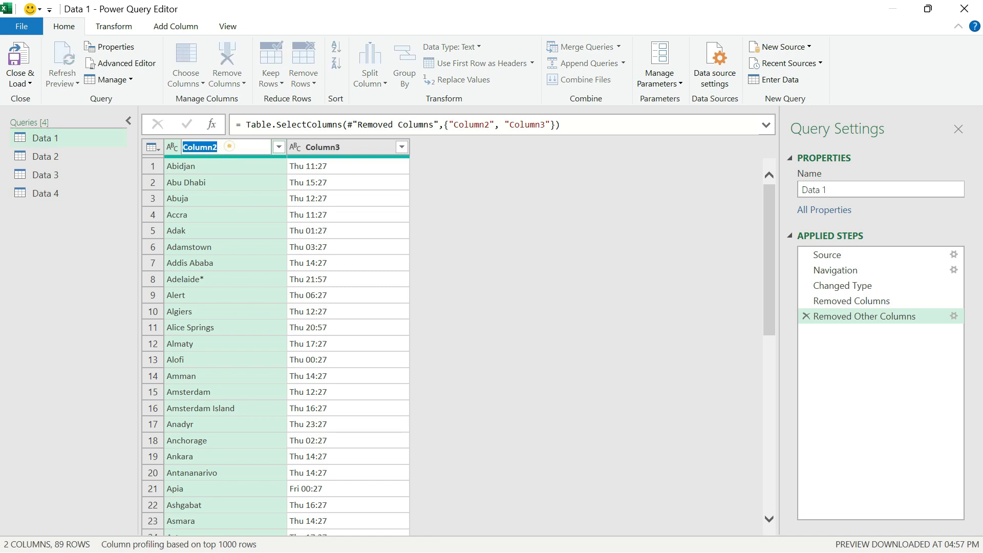
pyautogui.write('City')
pyautogui.press('Return')
pyautogui.doubleClick(336, 148)
pyautogui.write('Time')
pyautogui.press('Return')
# In the Data 2 query, rename Column4 as City and Column5 as Time.
pyautogui.moveTo(72, 152); pyautogui.dragTo(49, 158)
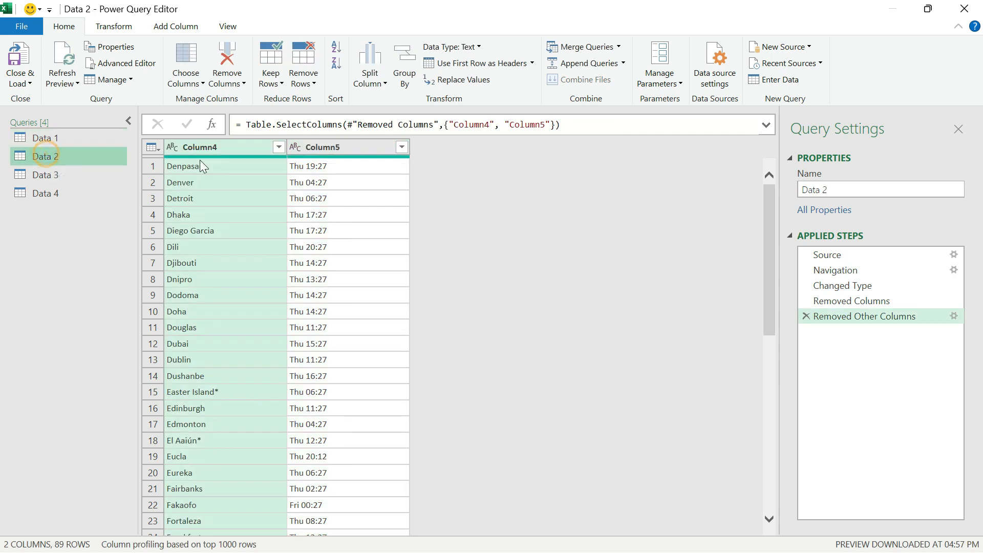
pyautogui.doubleClick(211, 146)
pyautogui.write('ity')
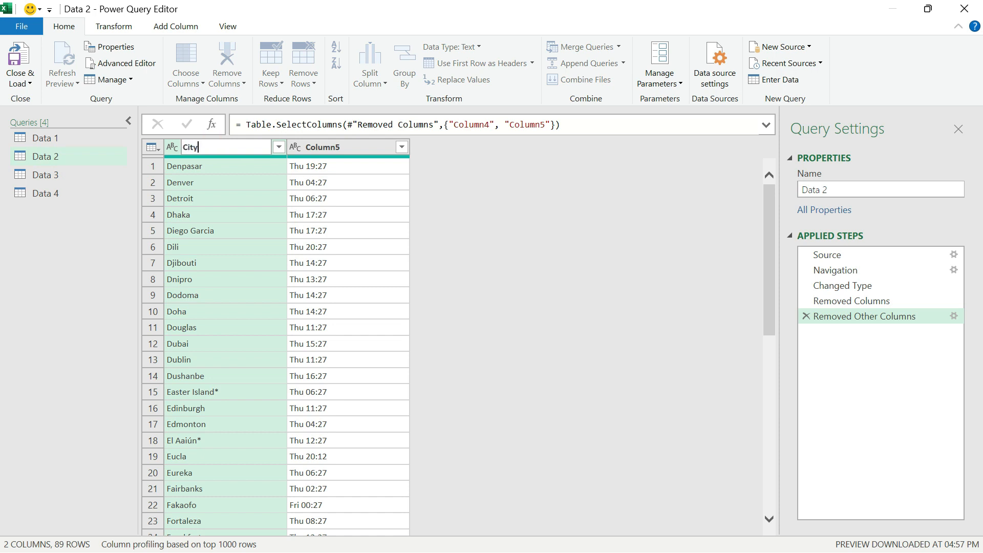
pyautogui.press('Return')
pyautogui.doubleClick(327, 147)
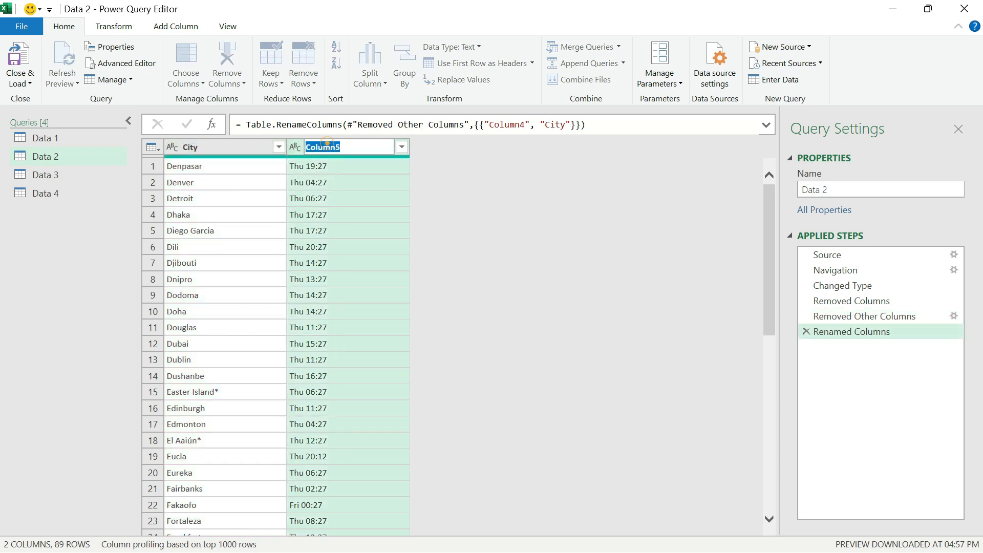
pyautogui.write('Time')
pyautogui.press('Return')
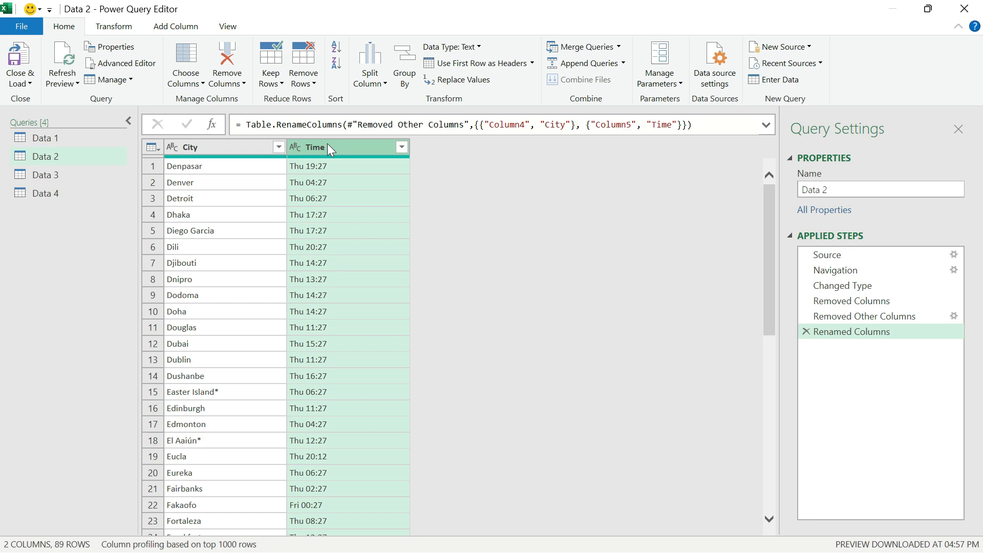
# In the Data 3 query, rename Column6 as City and Column7 as Time.
pyautogui.moveTo(76, 179); pyautogui.dragTo(54, 179)
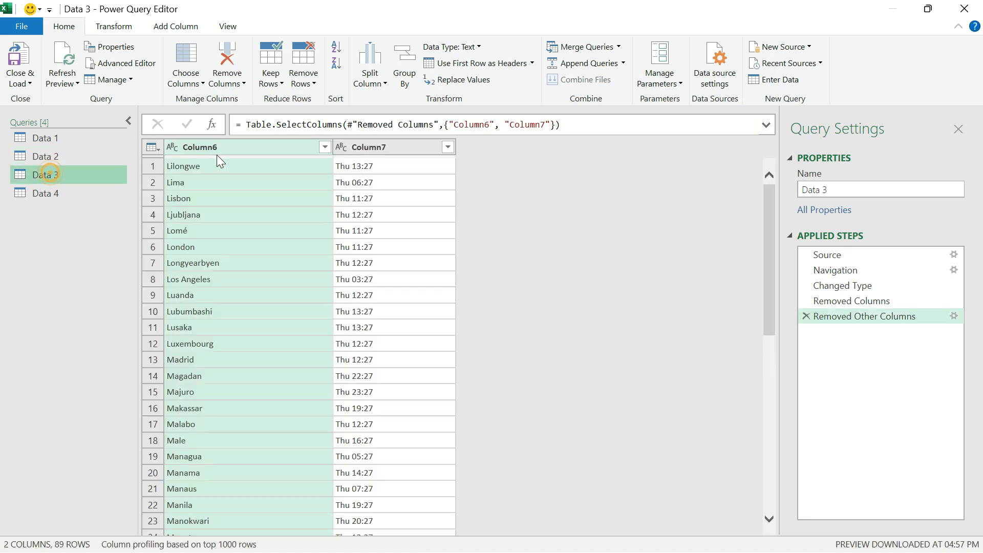
pyautogui.doubleClick(226, 144)
pyautogui.write('City')
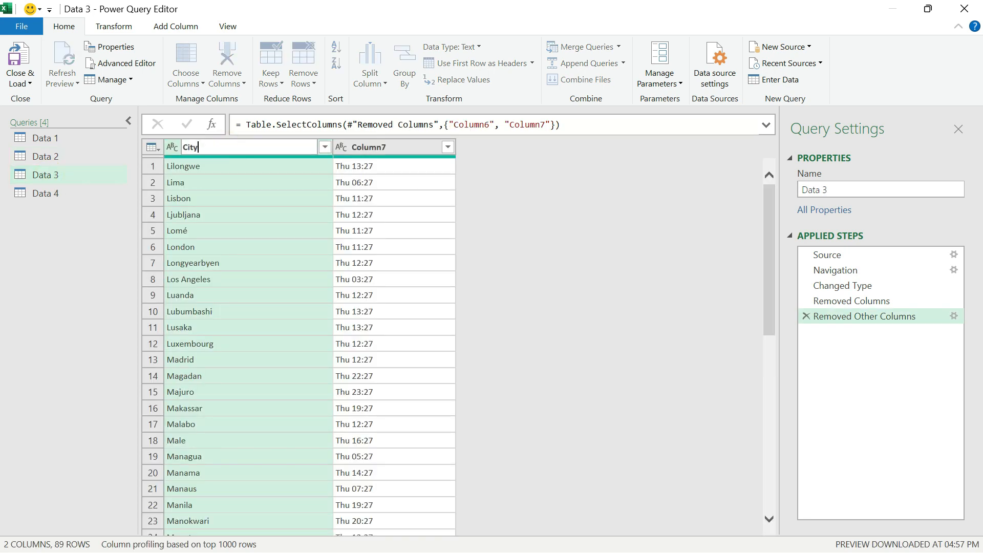
pyautogui.press('Return')
pyautogui.doubleClick(351, 152)
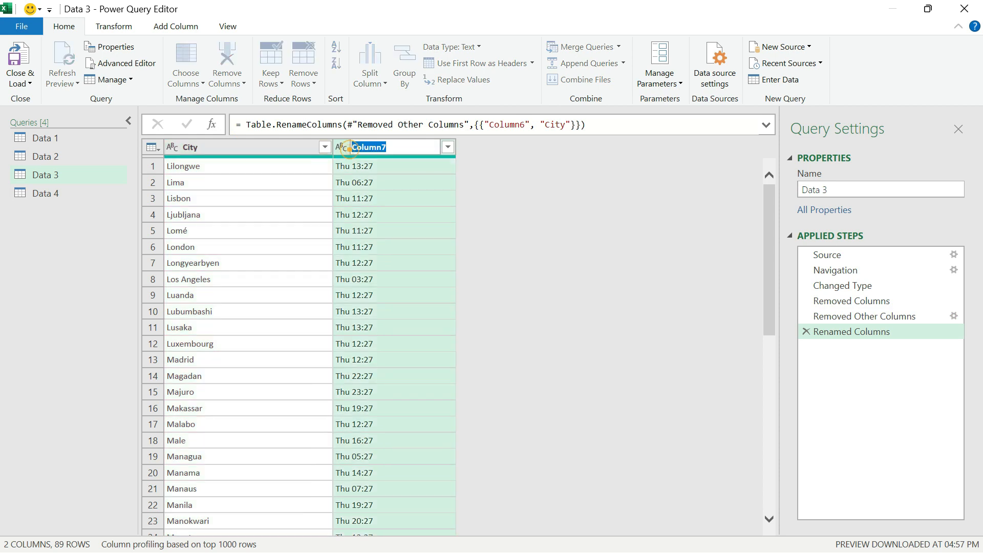
pyautogui.write('Time')
pyautogui.press('Return')
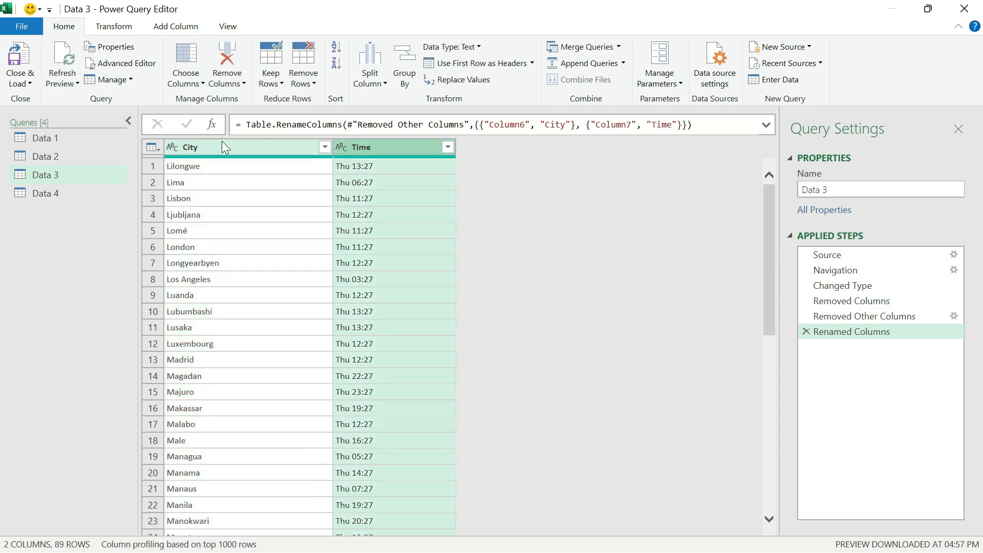
# In the Data 4 query, rename Column8 as City and Column9 as Time.
pyautogui.click(38, 189)
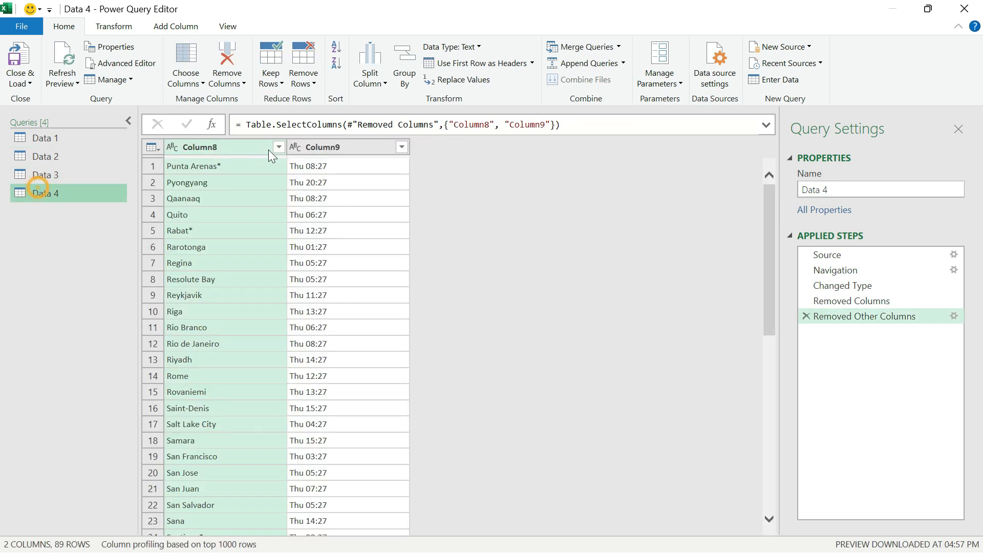
pyautogui.doubleClick(241, 148)
pyautogui.write('City')
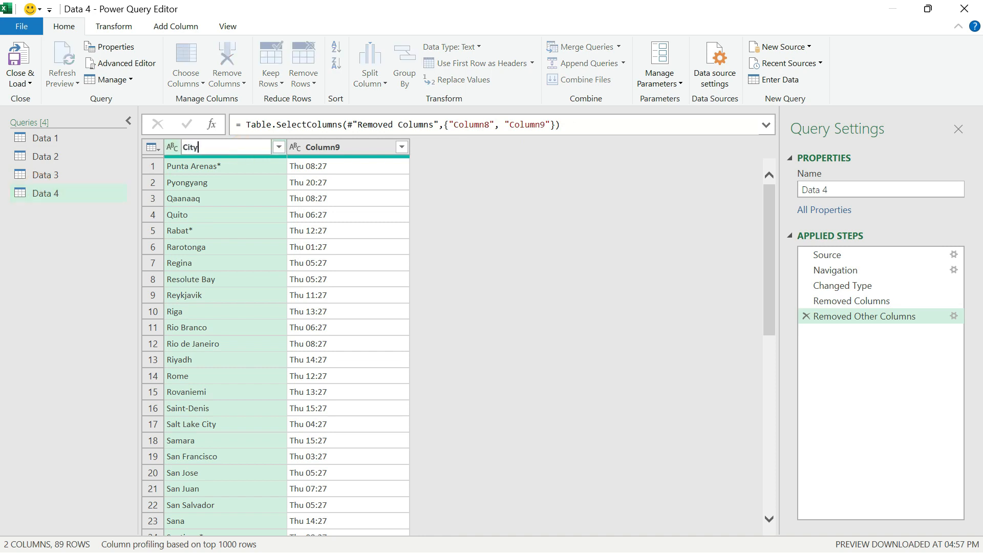
pyautogui.press('Return')
pyautogui.click(317, 152)
pyautogui.doubleClick(316, 149)
pyautogui.write('Time')
pyautogui.press('Return')
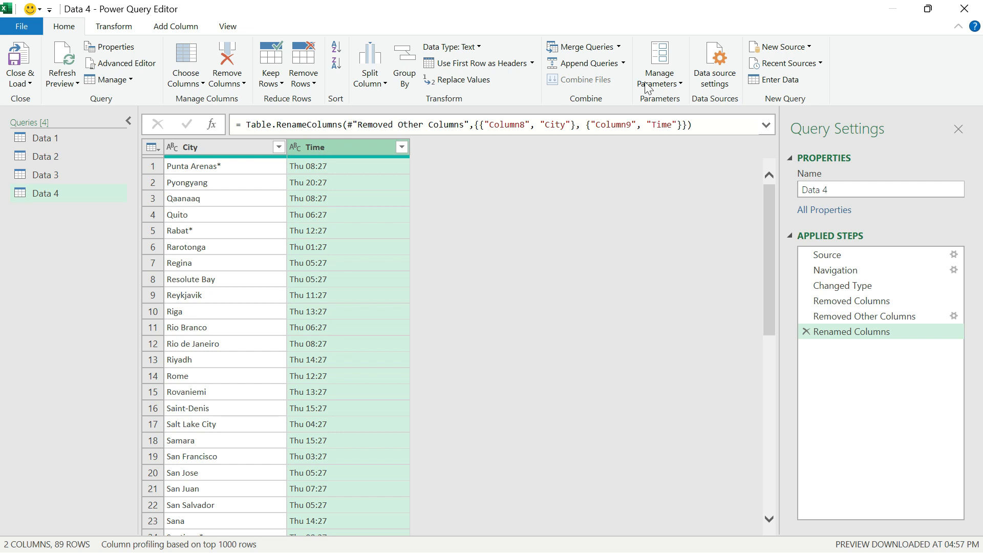
# Set up an append as a new query for three or more tables, adding Data 1, Data 2 and Data 3 to Data 4.
pyautogui.click(624, 63)
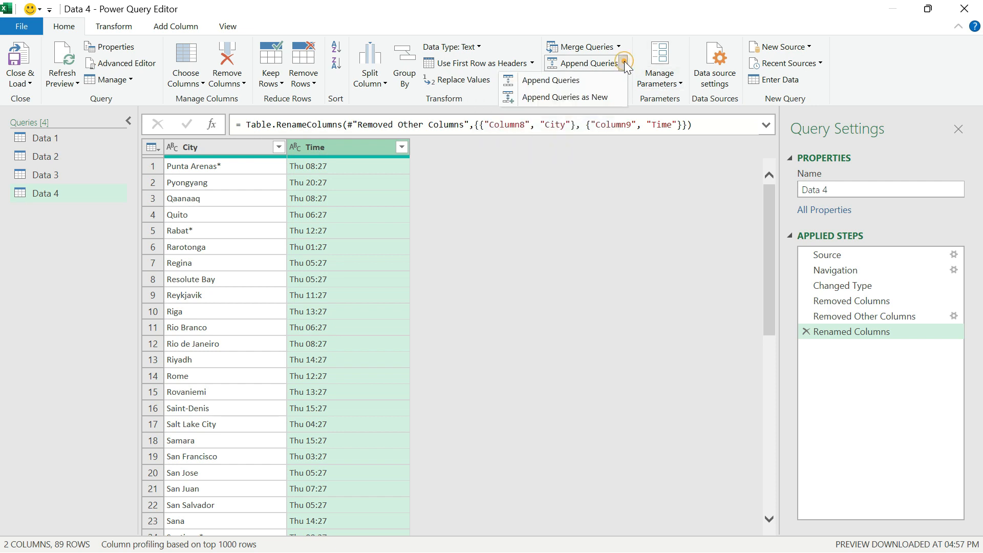
pyautogui.click(589, 101)
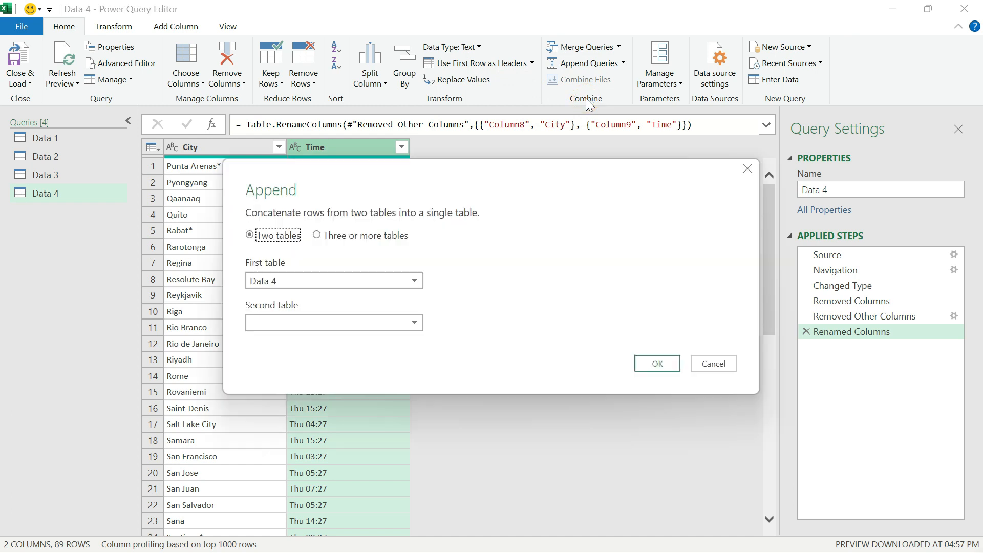
pyautogui.click(317, 237)
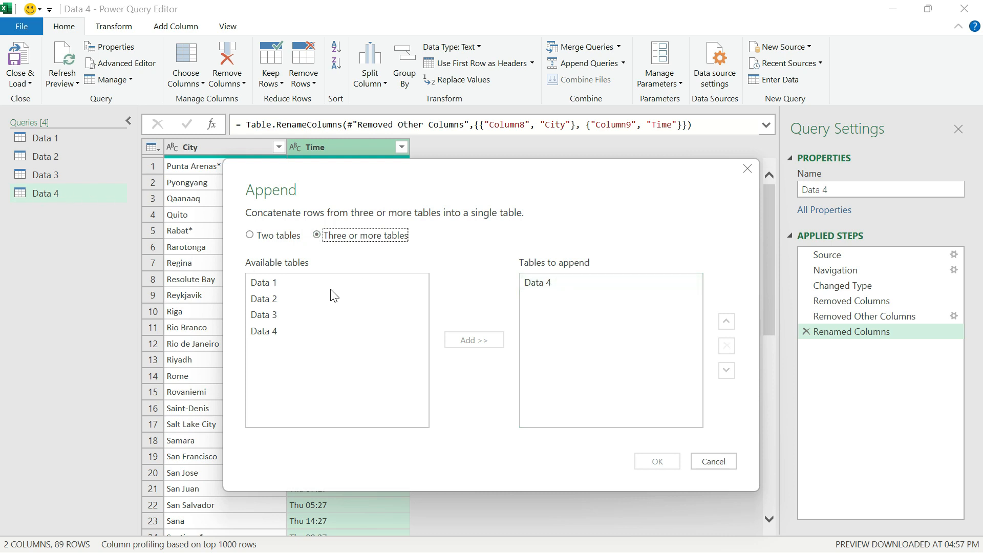
pyautogui.click(272, 283)
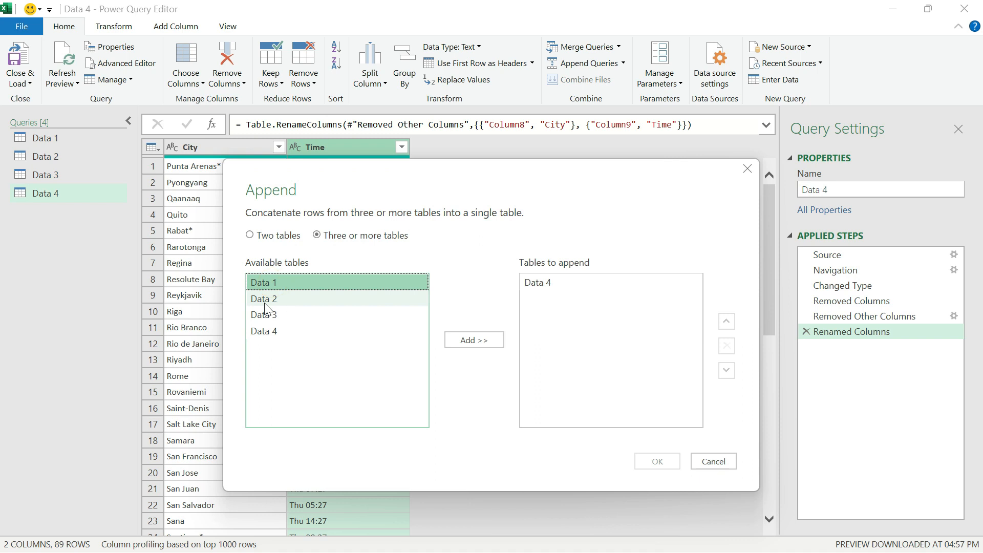
pyautogui.keyDown('ctrl'); pyautogui.click(264, 303); pyautogui.keyUp('ctrl')
pyautogui.keyDown('ctrl'); pyautogui.click(264, 314); pyautogui.keyUp('ctrl')
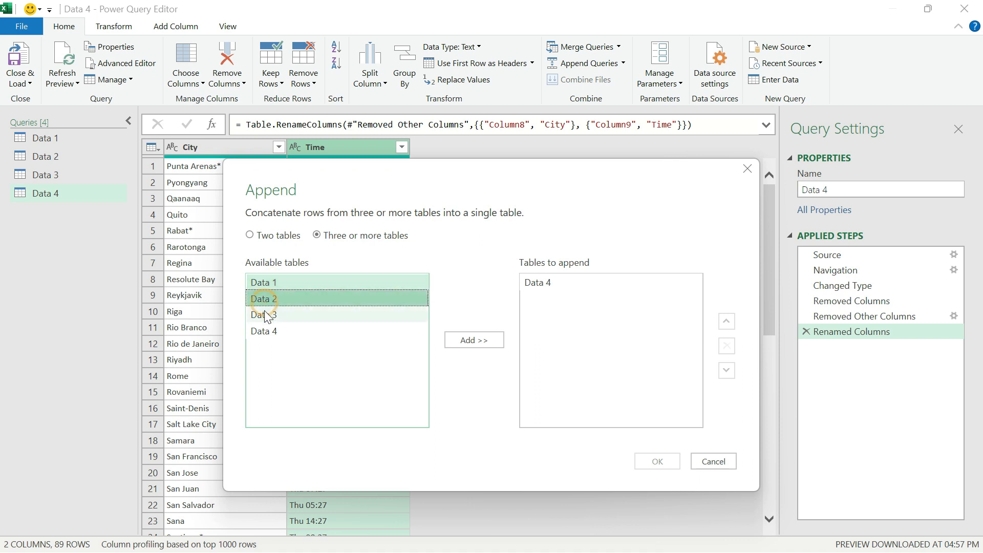
pyautogui.click(458, 339)
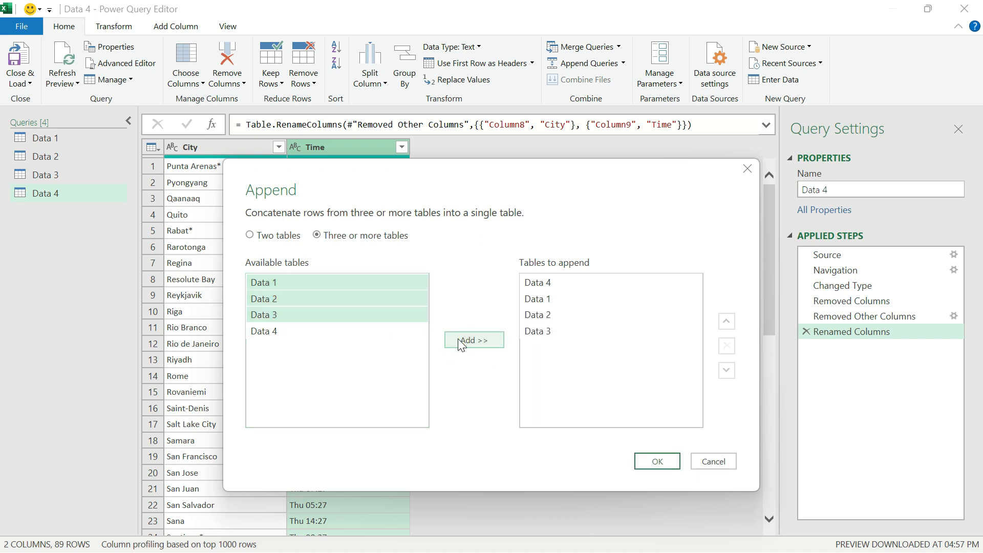
# Move Data 4 to the end of the tables to append and create the combined query.
pyautogui.click(550, 285)
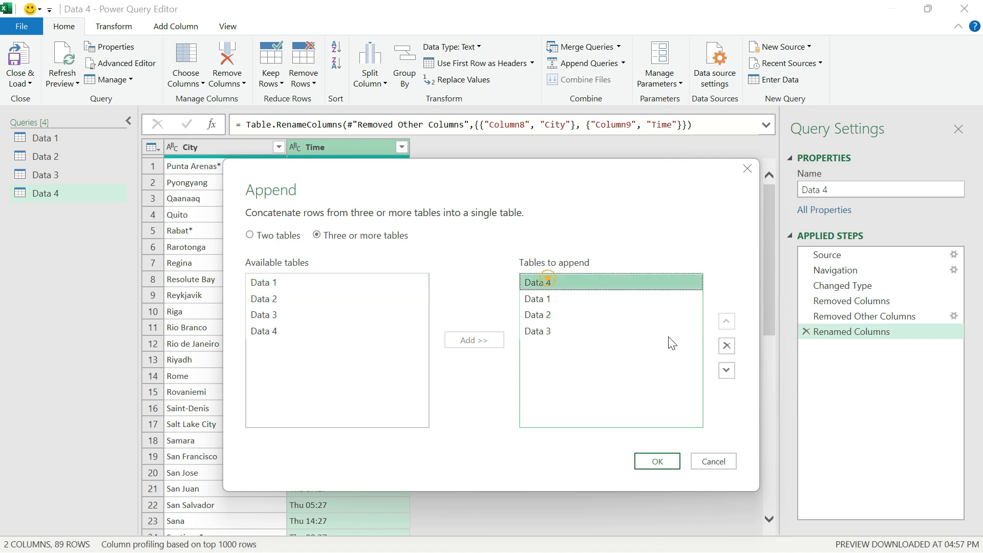
pyautogui.click(726, 370)
pyautogui.click(727, 370)
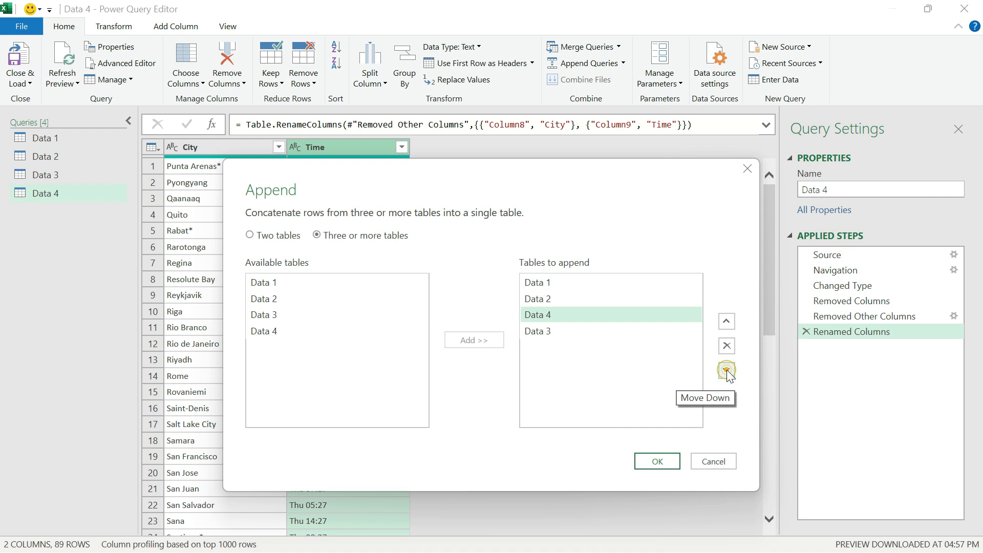
pyautogui.click(726, 370)
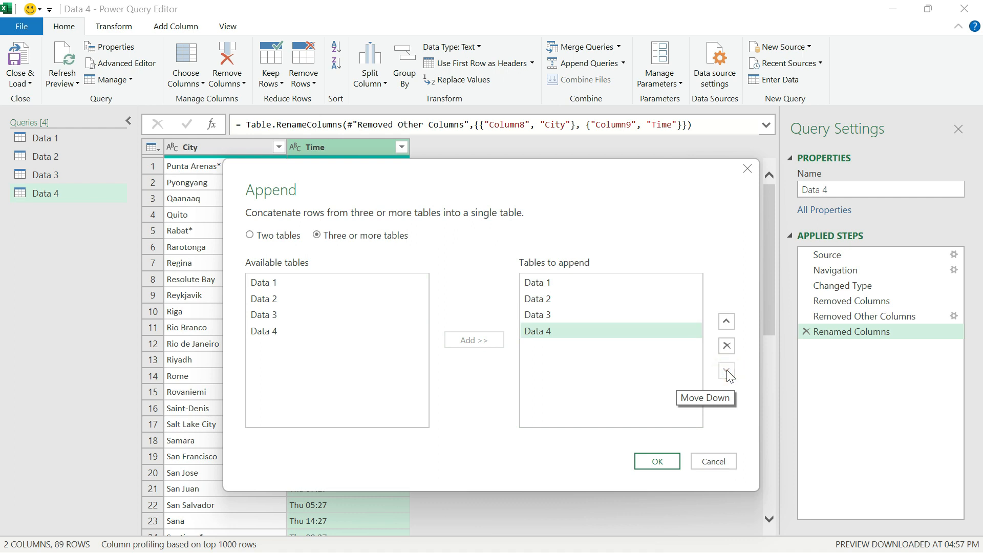
pyautogui.click(657, 462)
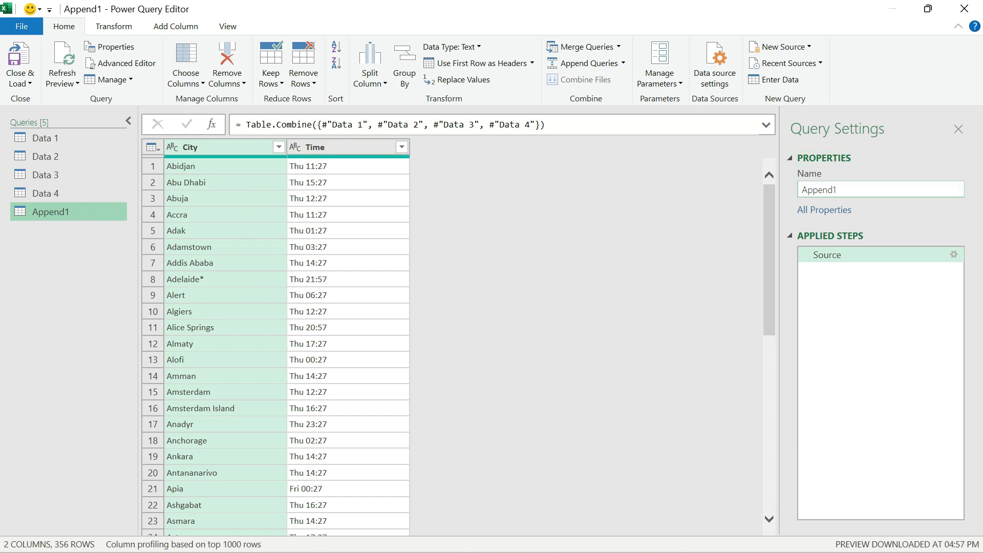
# Rename the appended query as Time Report.
pyautogui.click(839, 189)
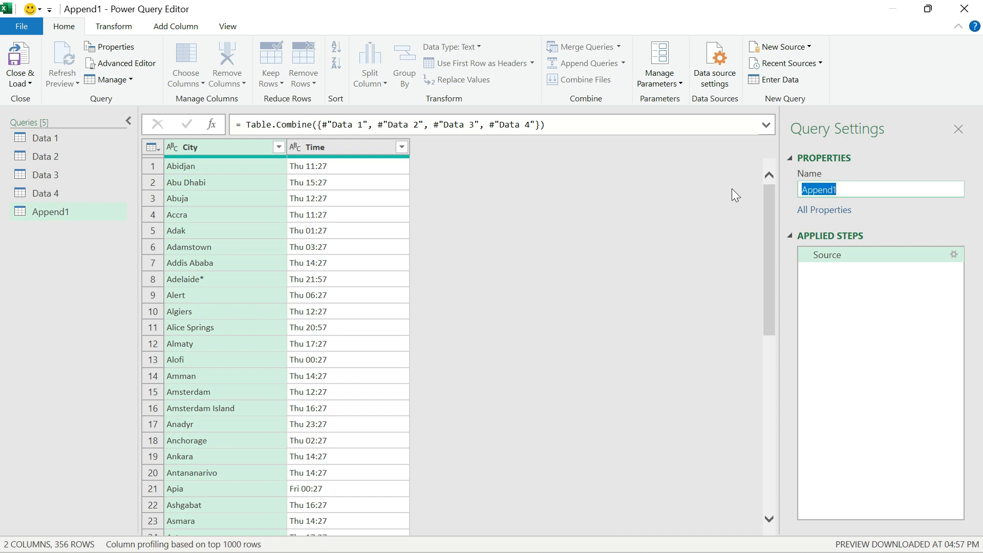
pyautogui.press('BackSpace')
pyautogui.write('Time Report')
pyautogui.press('Return')
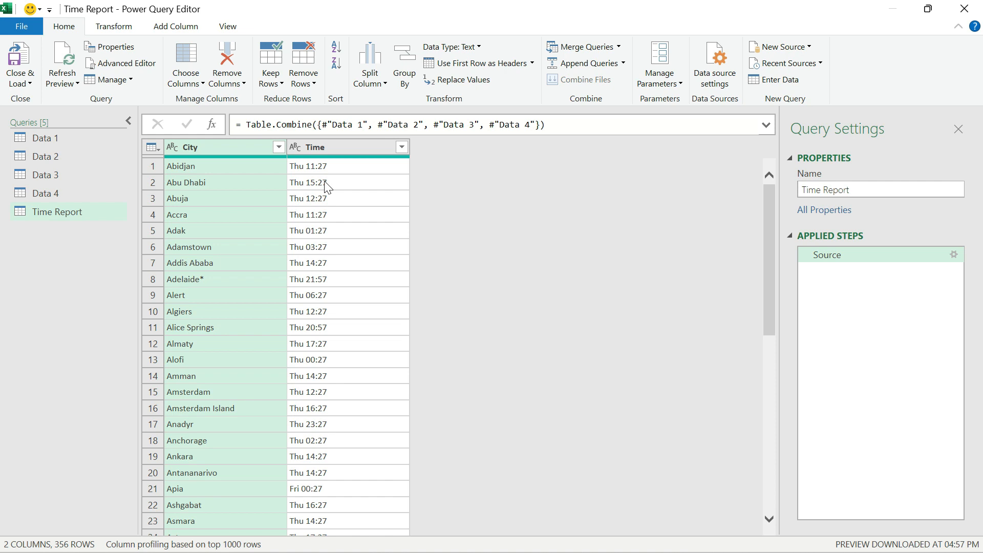
# Split the Time column of the Time Report query by delimiter, using Space at each occurrence.
pyautogui.click(318, 149)
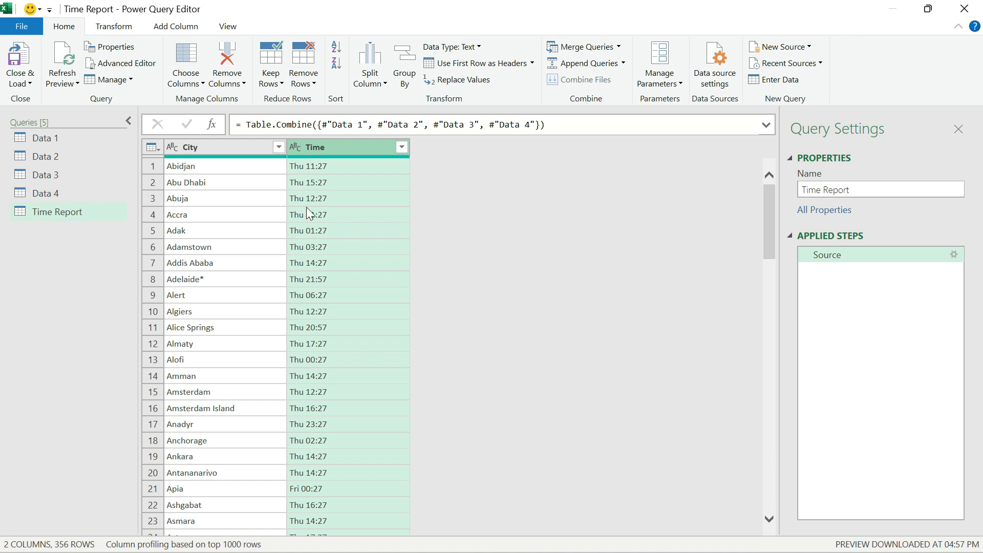
pyautogui.rightClick(368, 146)
pyautogui.moveTo(416, 356)
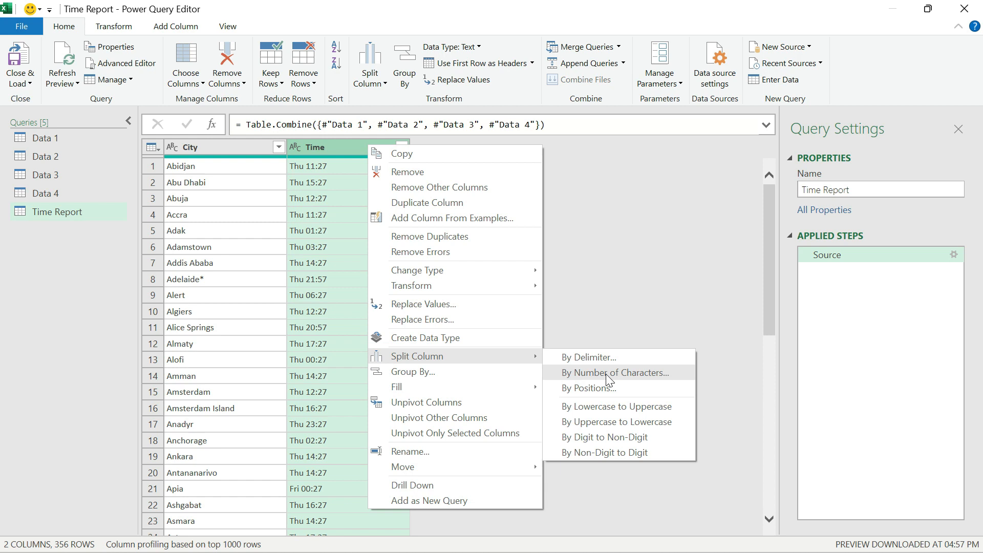
pyautogui.click(600, 361)
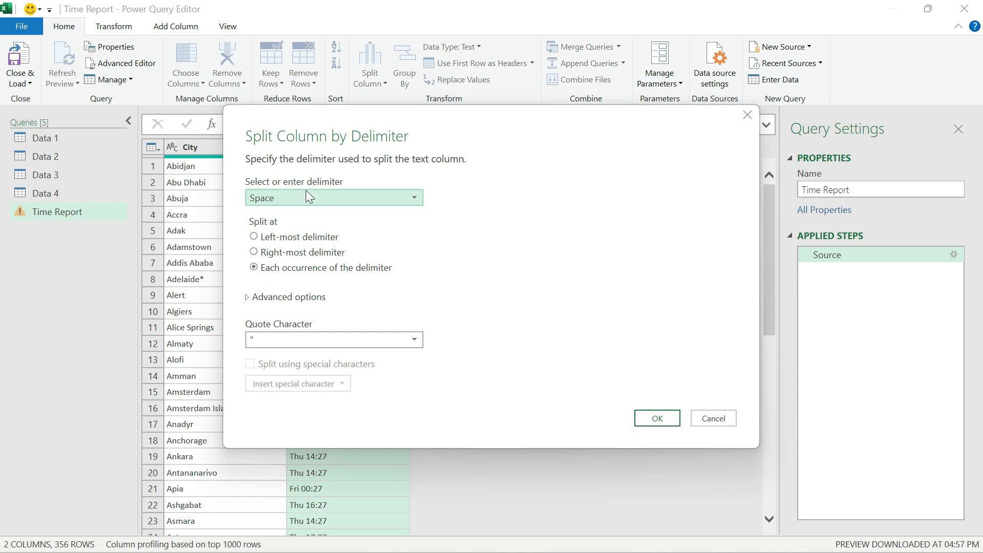
pyautogui.click(416, 198)
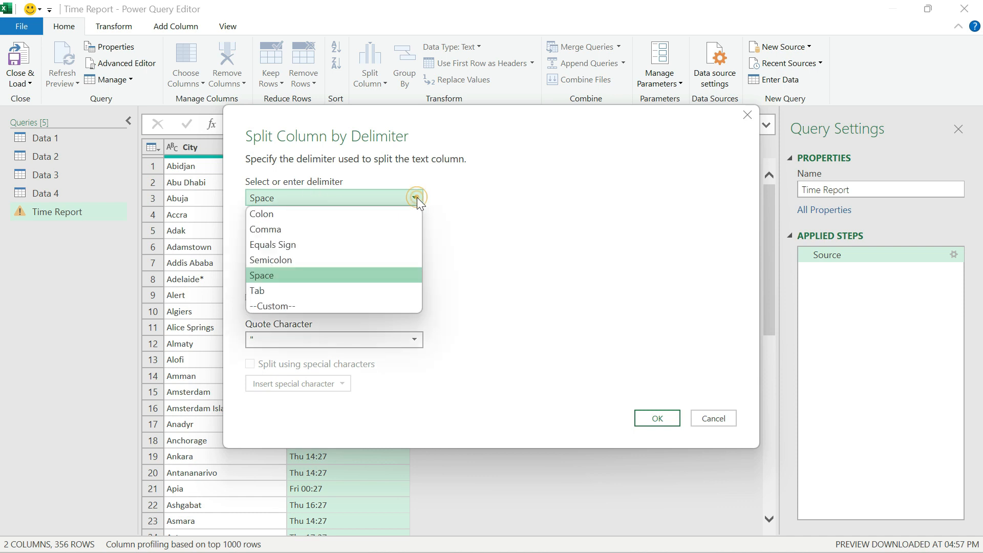
pyautogui.click(329, 277)
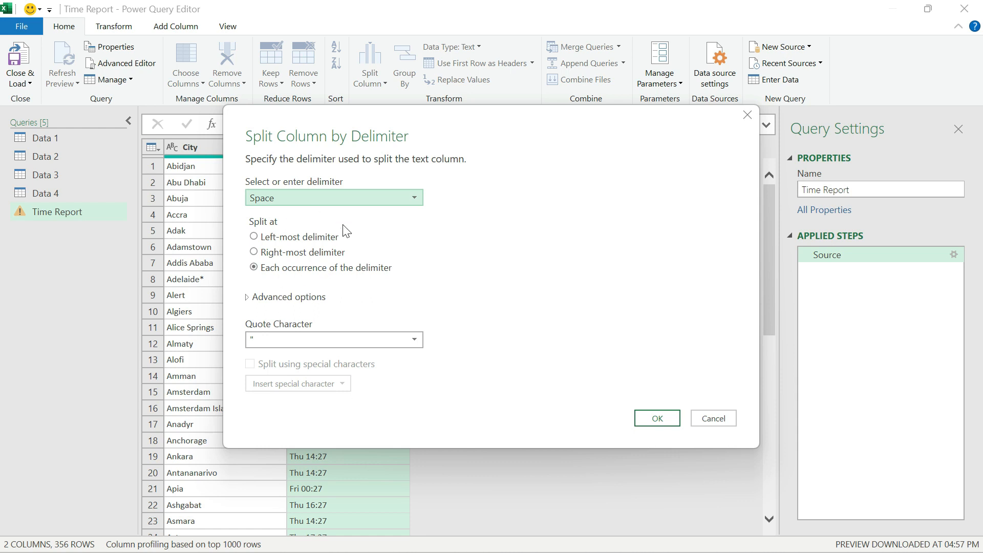
pyautogui.click(666, 419)
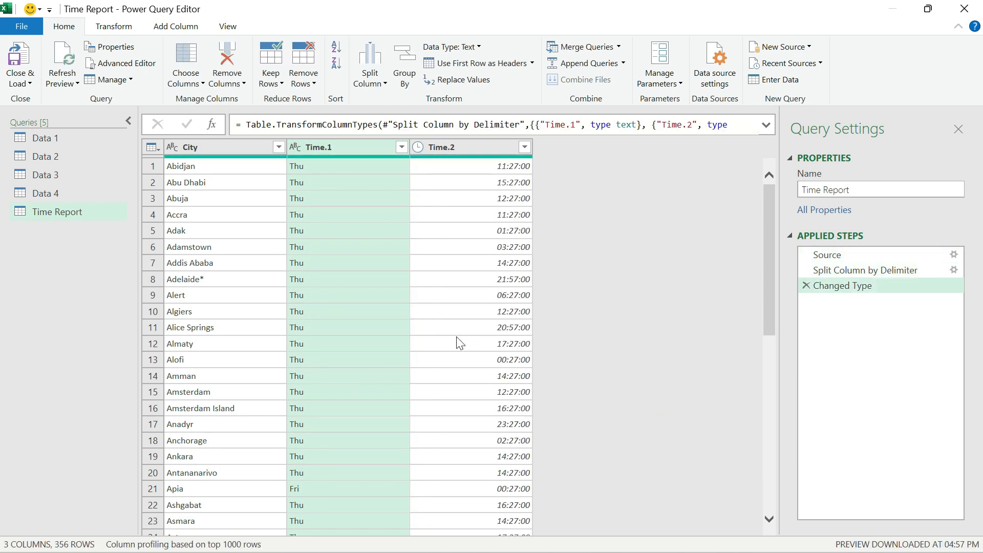
# Remove the Time.1 column holding the weekdays and rename the Time.2 column as Time.
pyautogui.click(341, 148)
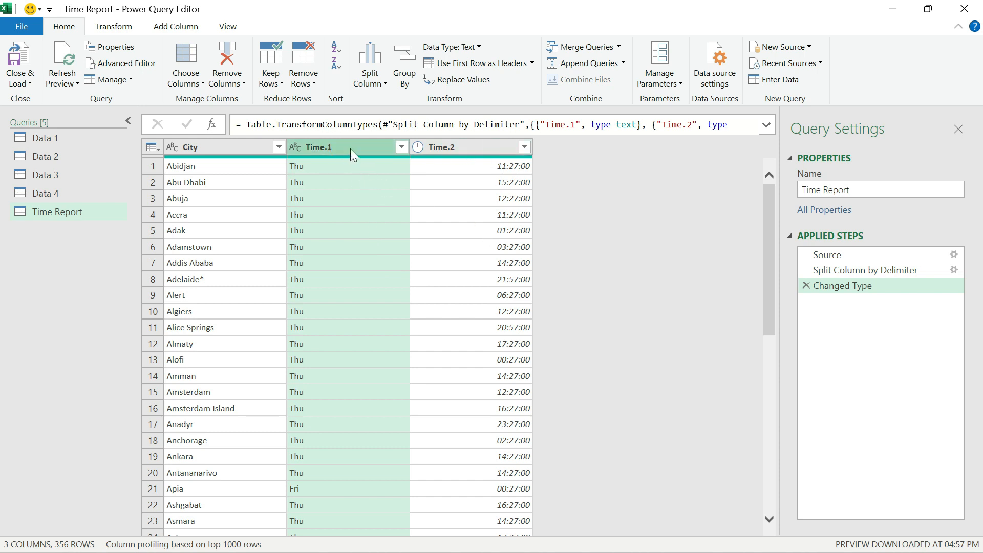
pyautogui.rightClick(352, 150)
pyautogui.click(388, 176)
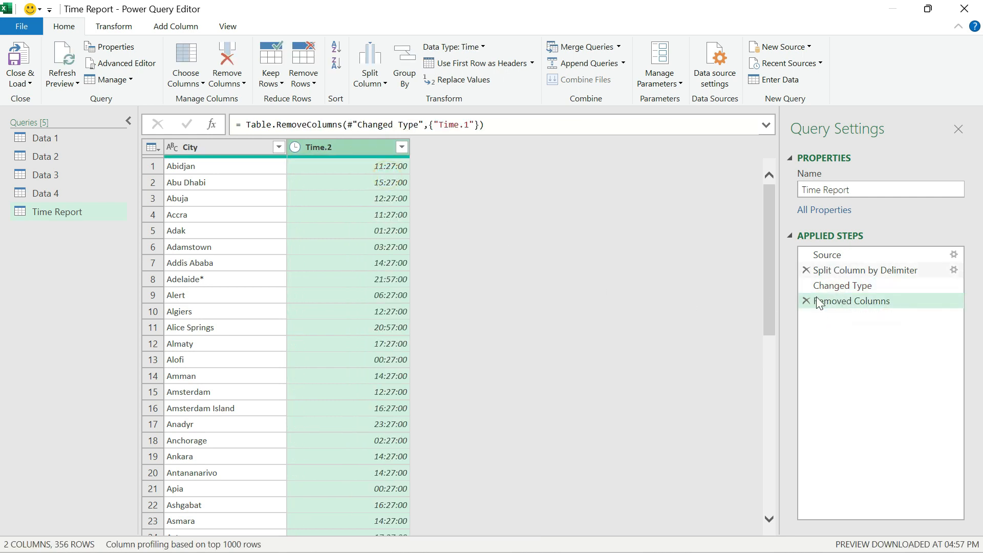
pyautogui.doubleClick(335, 148)
pyautogui.press('BackSpace')
pyautogui.write('Time')
pyautogui.press('Return')
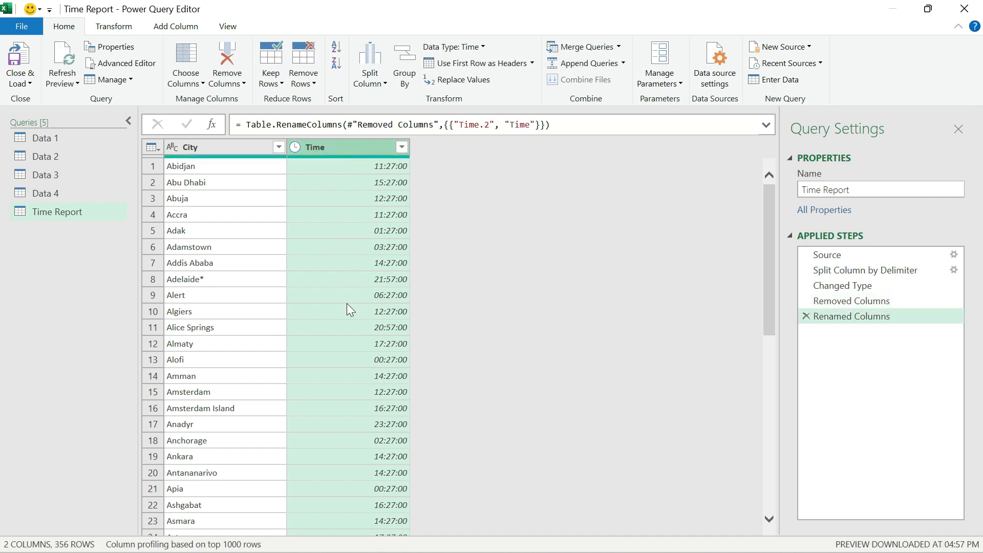
pyautogui.scroll(-6, 346, 303)
pyautogui.scroll(6, 346, 304)
pyautogui.click(26, 82)
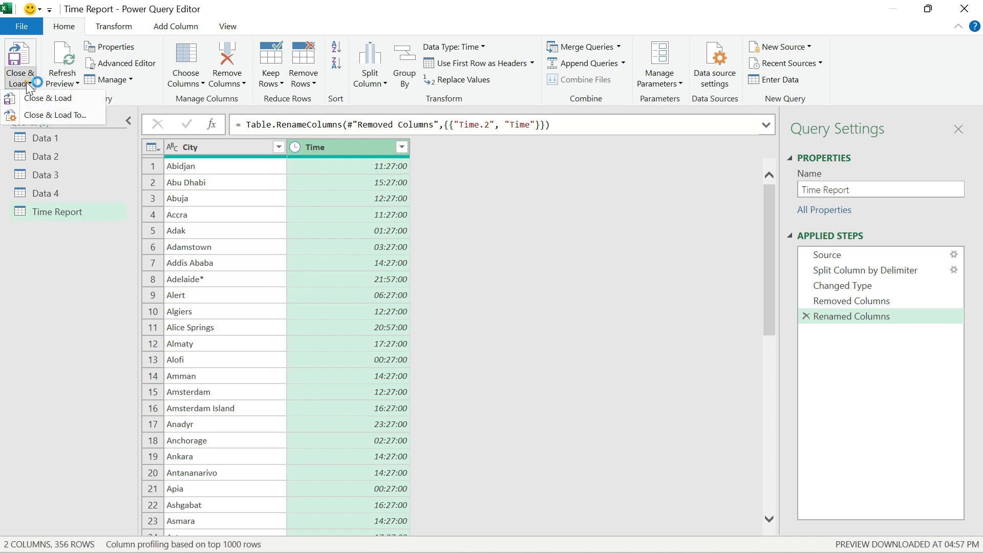
pyautogui.click(227, 175)
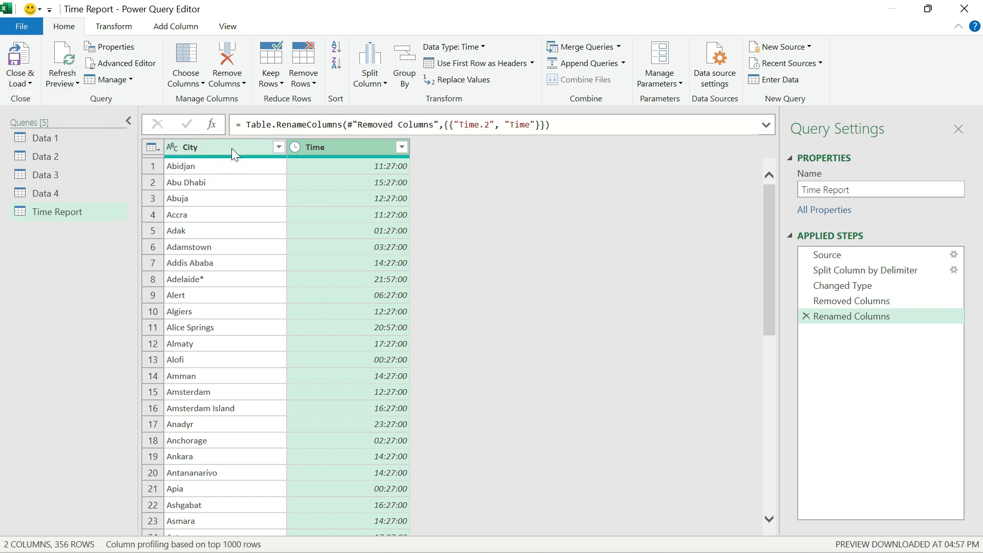
# Sort the Time Report query by City in ascending order and load it into the workbook.
pyautogui.click(258, 149)
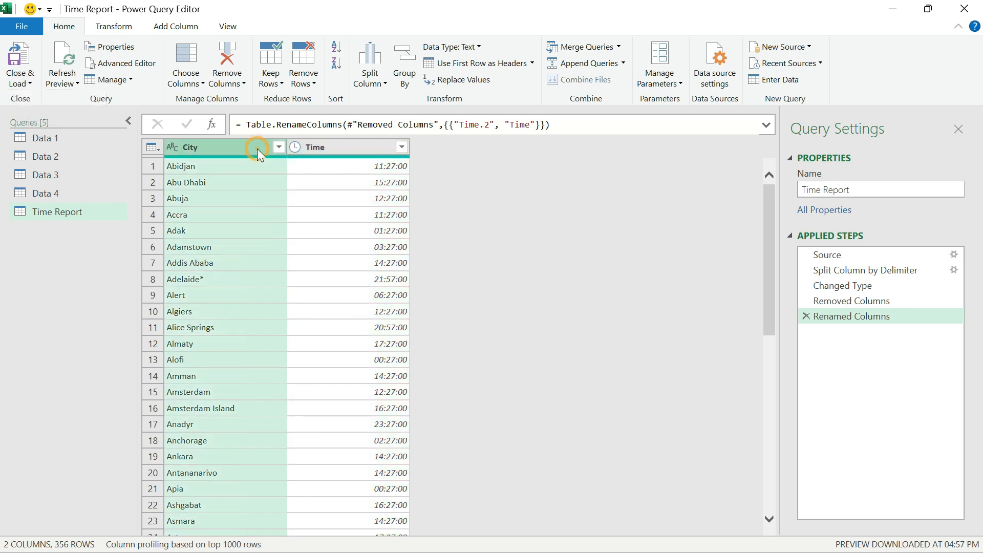
pyautogui.click(336, 48)
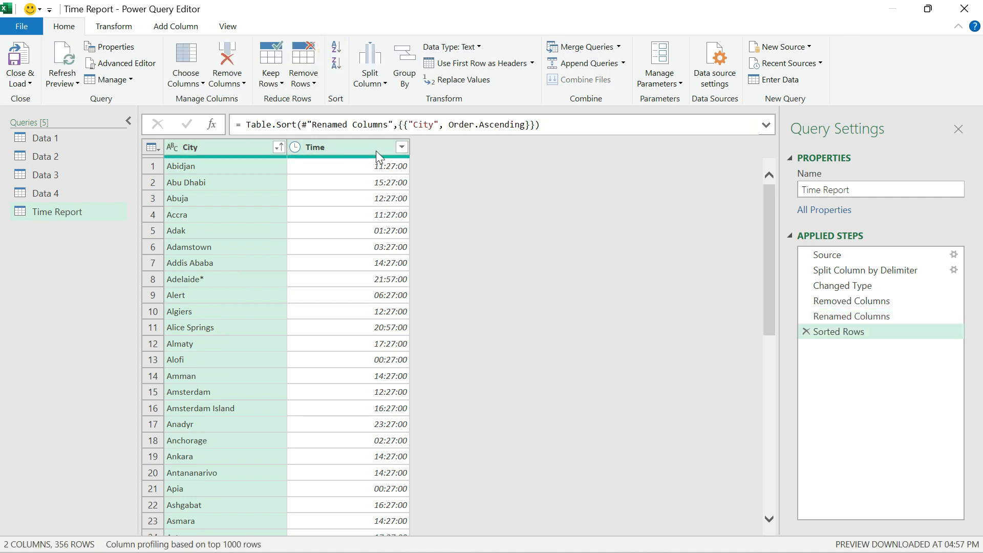
pyautogui.click(219, 167)
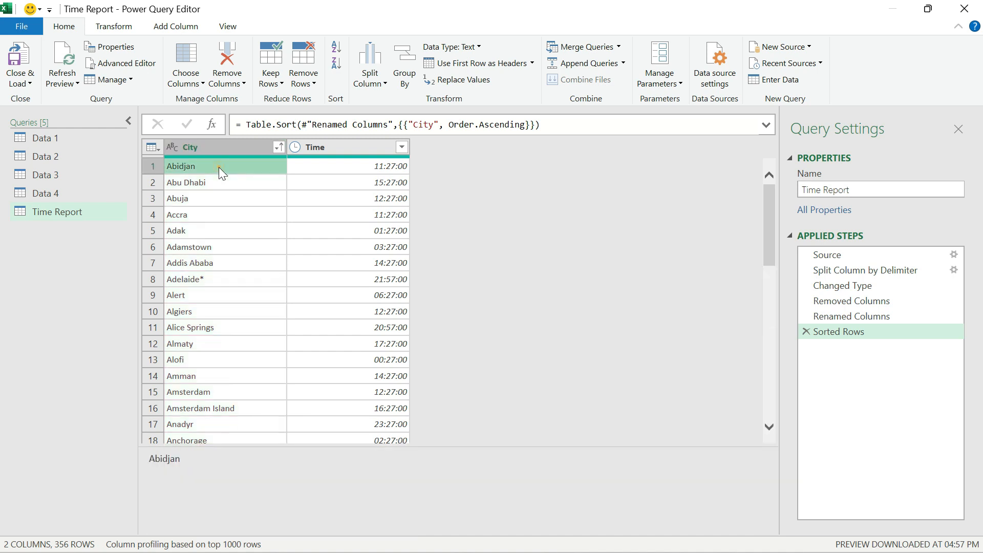
pyautogui.click(22, 81)
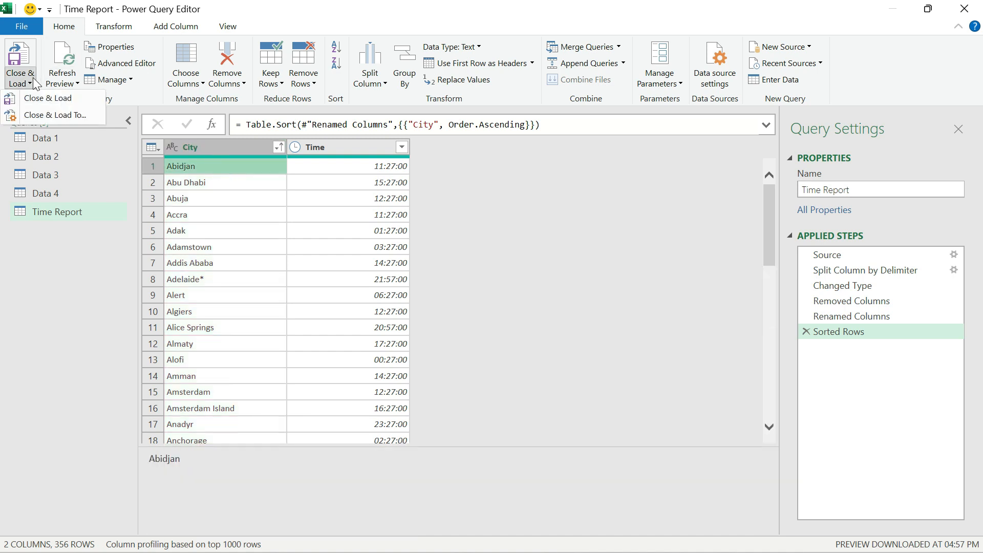
pyautogui.click(52, 99)
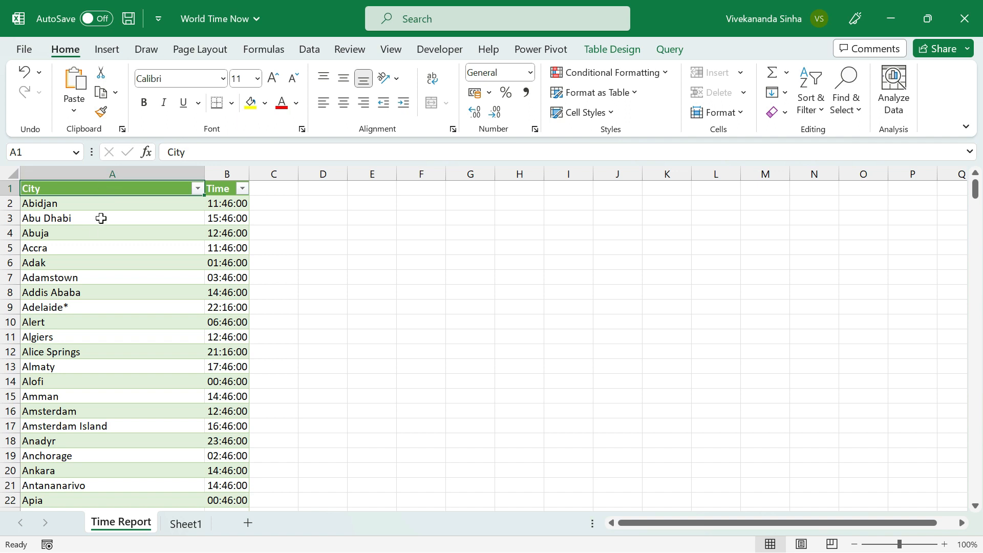
# Check the loaded Time Report table down to its last row and refresh its data.
pyautogui.hotkey('ctrl', 'Down')
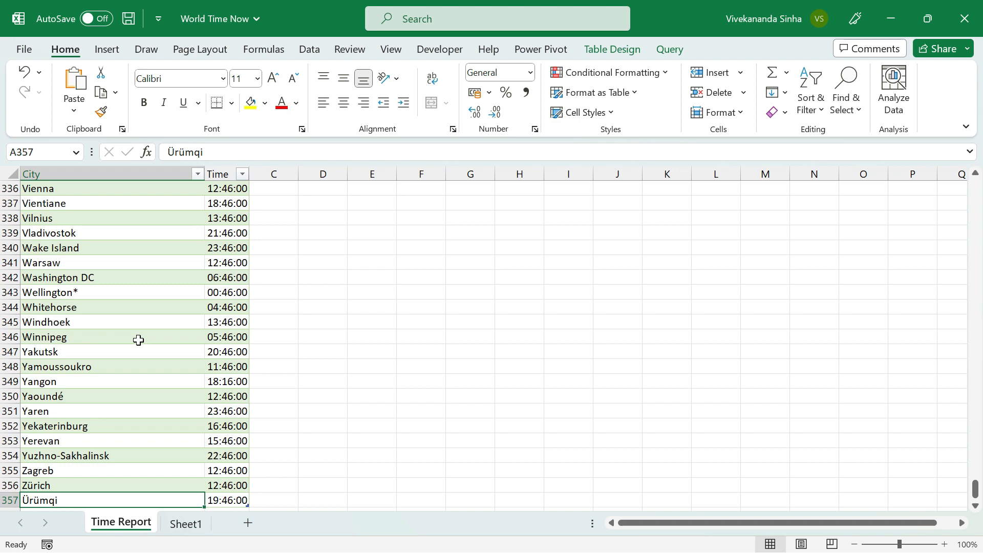
pyautogui.press('Right')
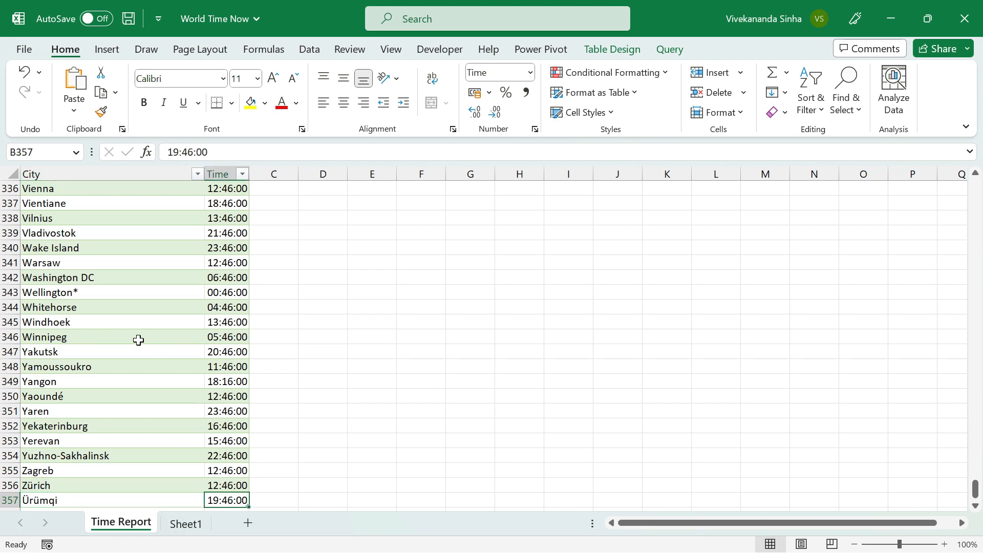
pyautogui.hotkey('ctrl', 'Up')
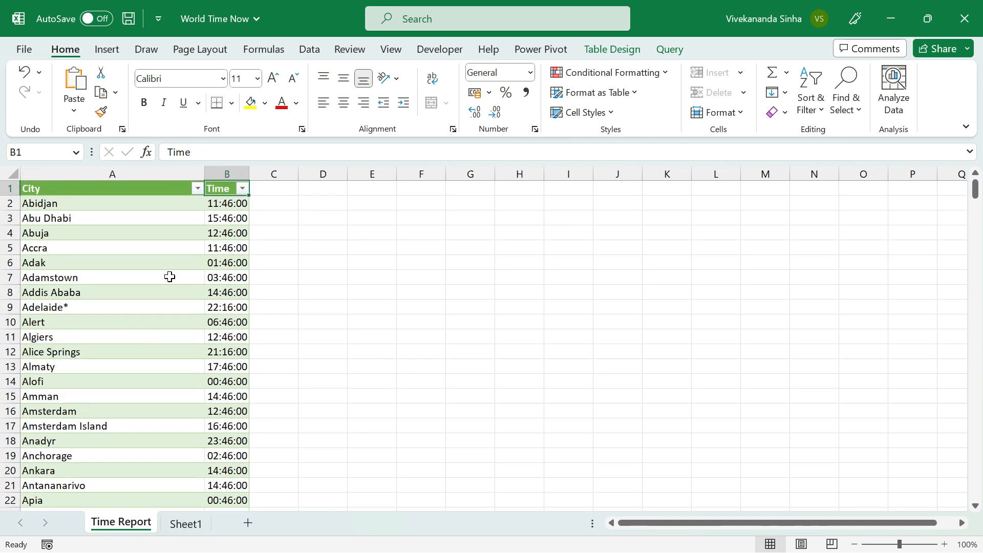
pyautogui.rightClick(129, 220)
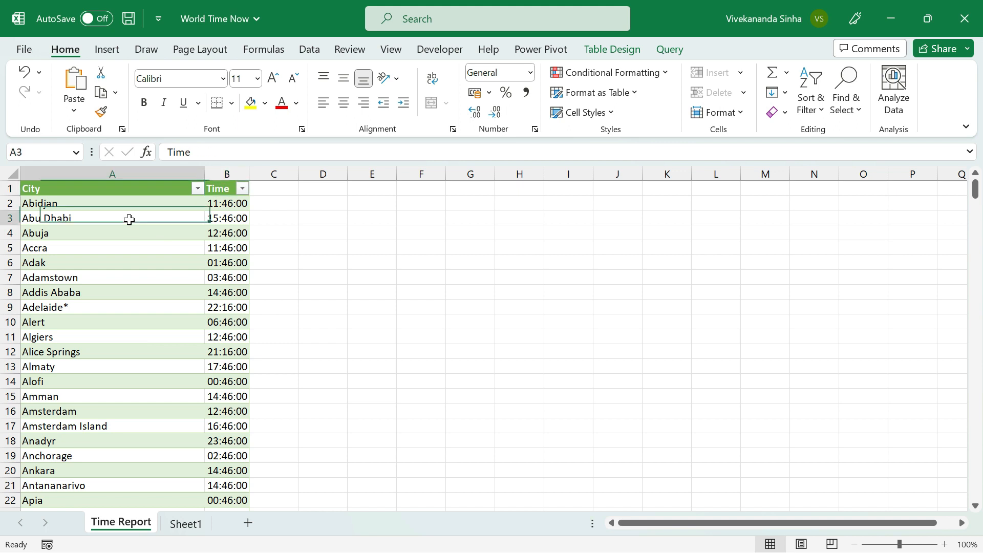
pyautogui.click(162, 232)
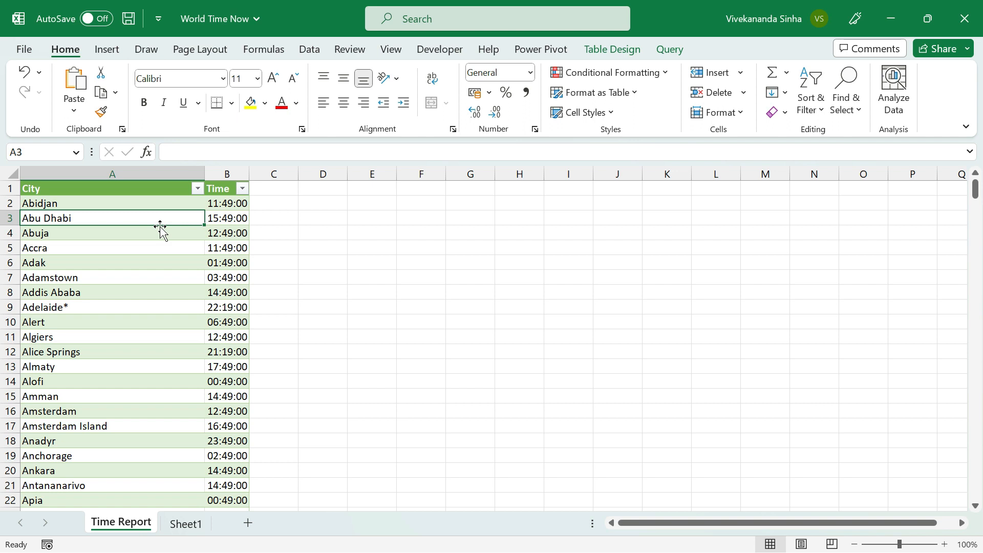
# Delete Sheet1 from the workbook.
pyautogui.click(188, 523)
pyautogui.rightClick(188, 525)
pyautogui.click(238, 322)
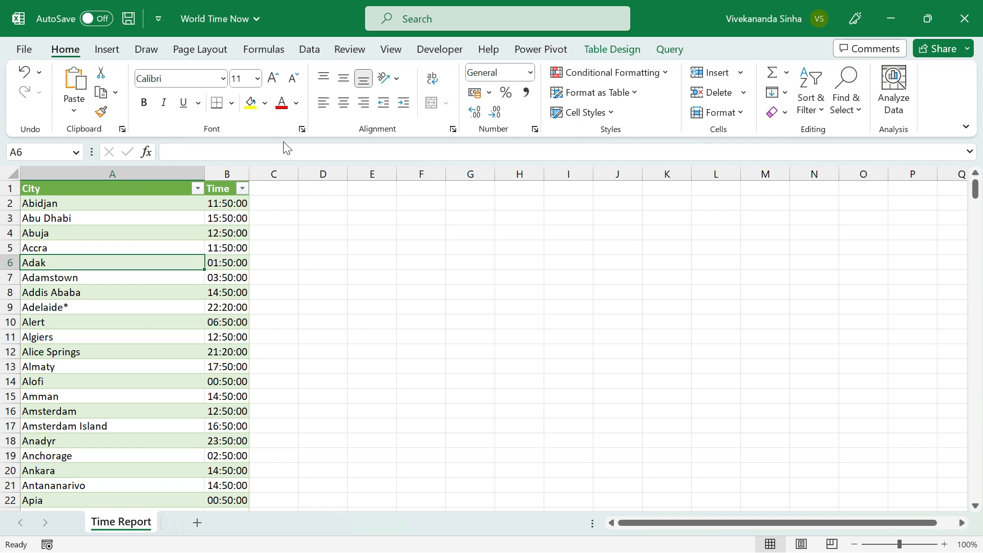
# Show the workbook's queries and connections and open the properties of the Time Report query.
pyautogui.click(309, 52)
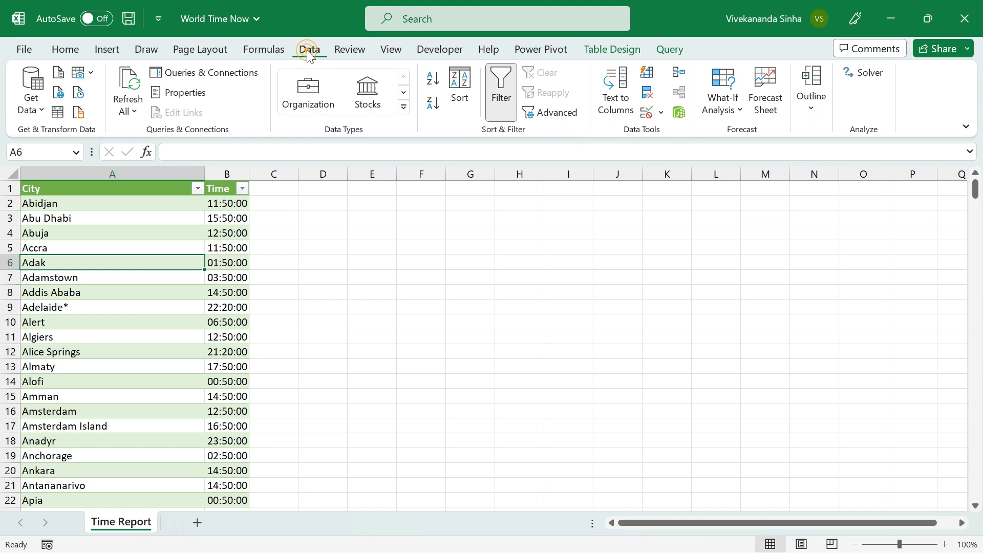
pyautogui.click(229, 76)
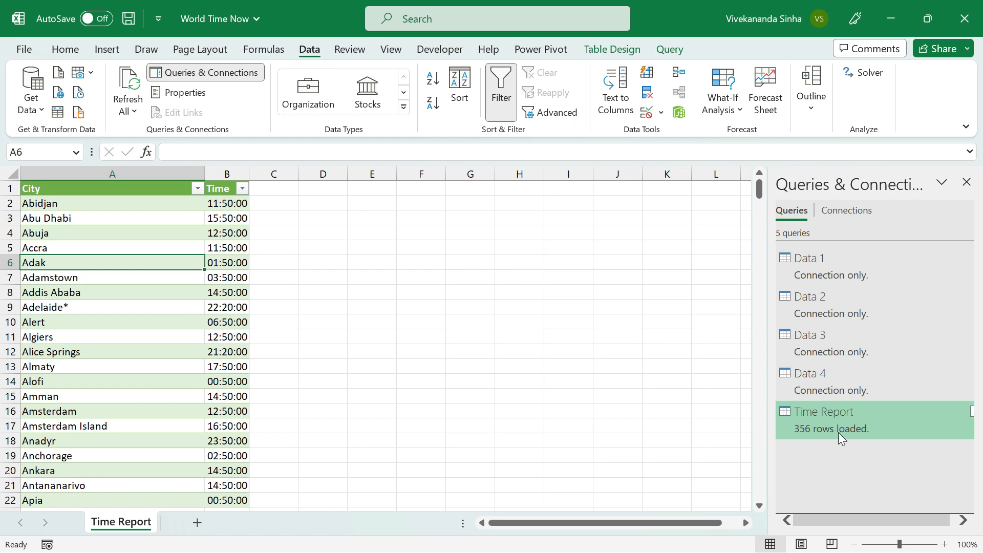
pyautogui.moveTo(838, 432)
pyautogui.moveTo(815, 419)
pyautogui.rightClick(815, 425)
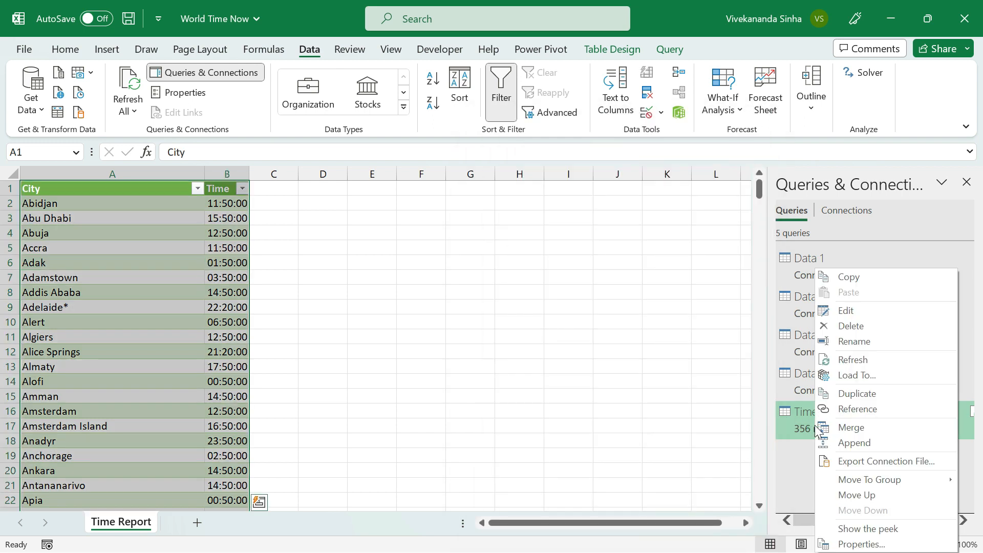
pyautogui.click(861, 545)
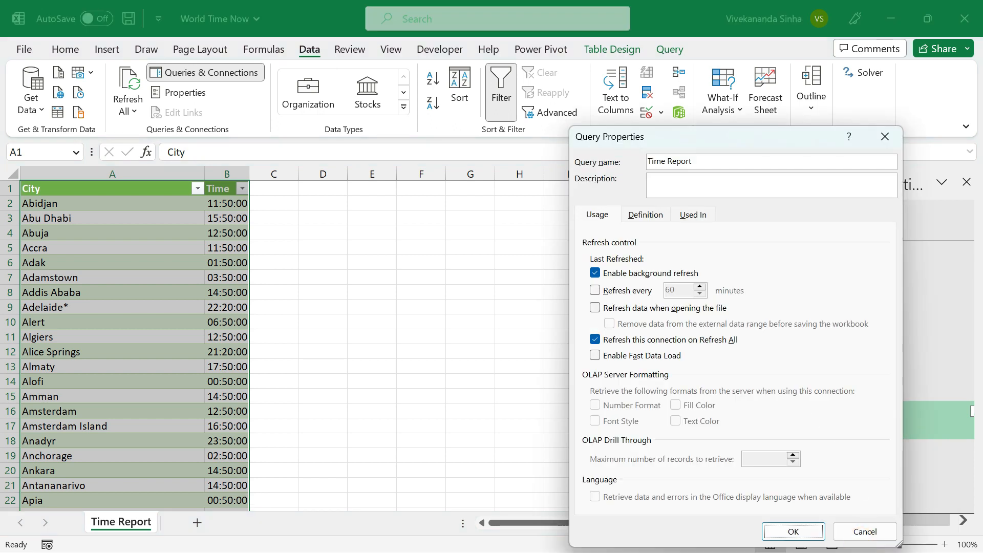
# Set the Time Report query to refresh automatically every 1 minute and apply the properties.
pyautogui.moveTo(700, 151); pyautogui.dragTo(523, 94)
pyautogui.moveTo(607, 137); pyautogui.dragTo(385, 99)
pyautogui.click(404, 253)
pyautogui.press('Tab')
pyautogui.write('1')
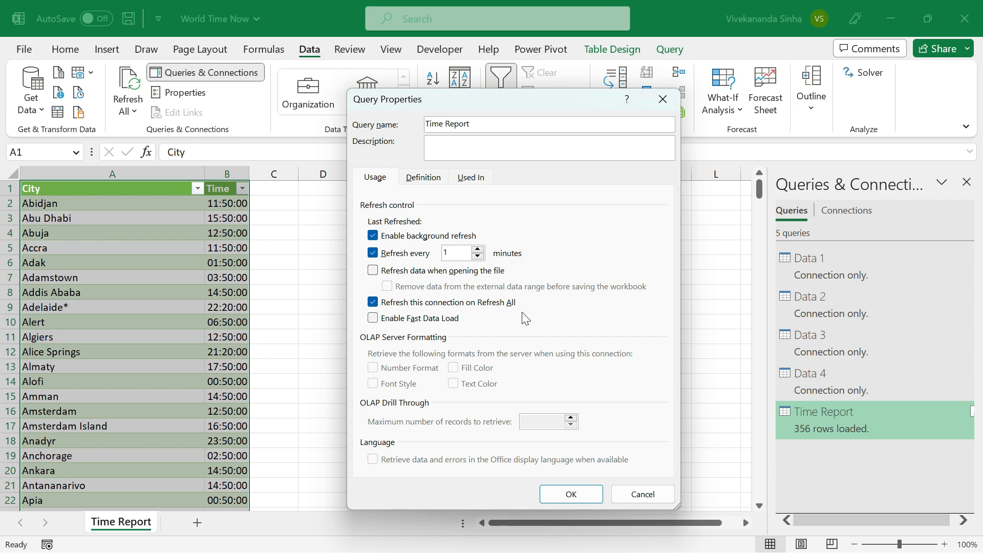
pyautogui.click(557, 496)
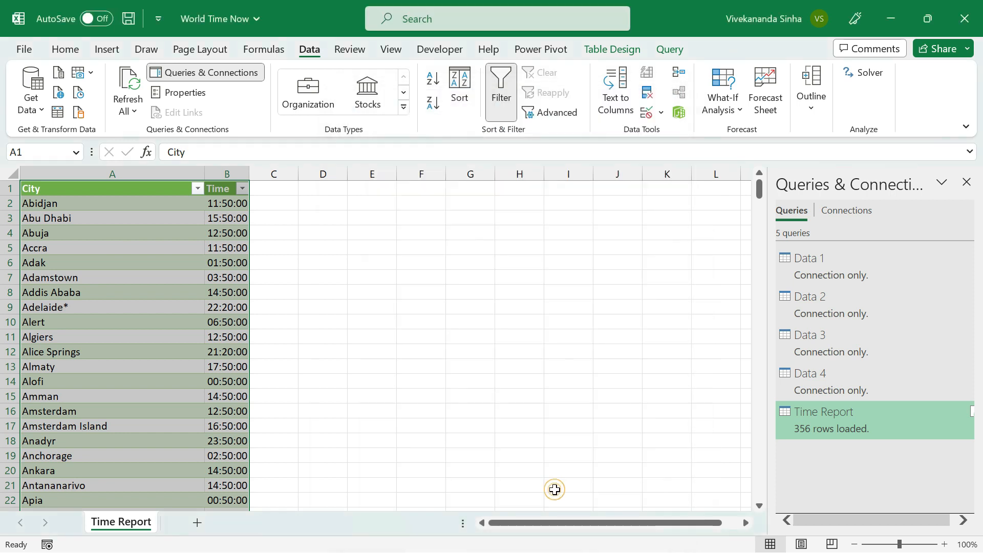
pyautogui.click(194, 307)
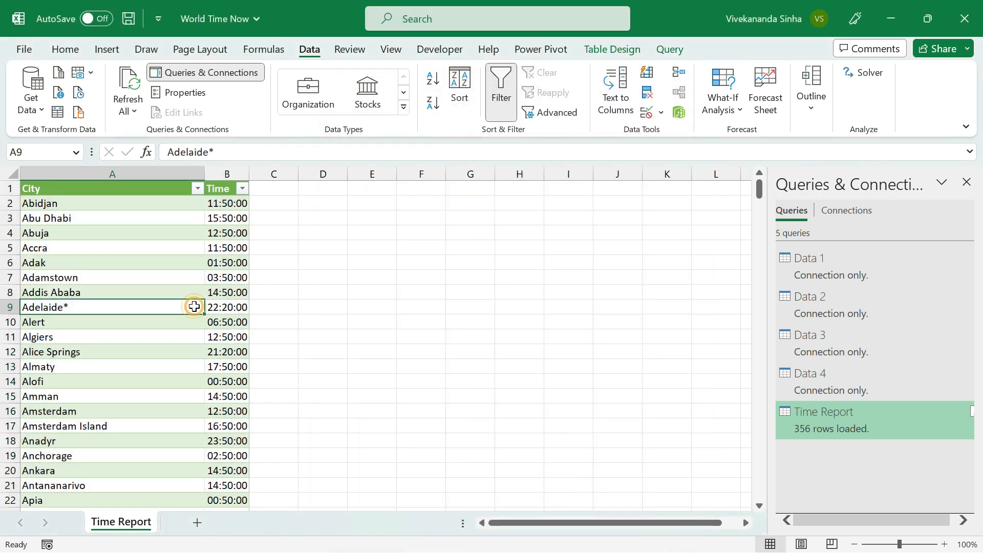